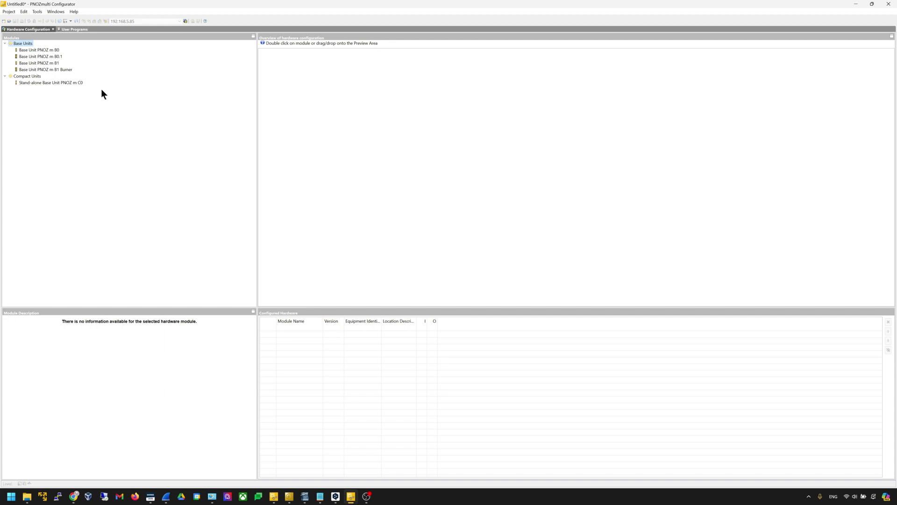
Place the PNOZ m B1 base unit, then attach the PNOZ m EF EtherCAT FSoE module beside it
{"action": "left_click", "coordinate": [53, 64]}
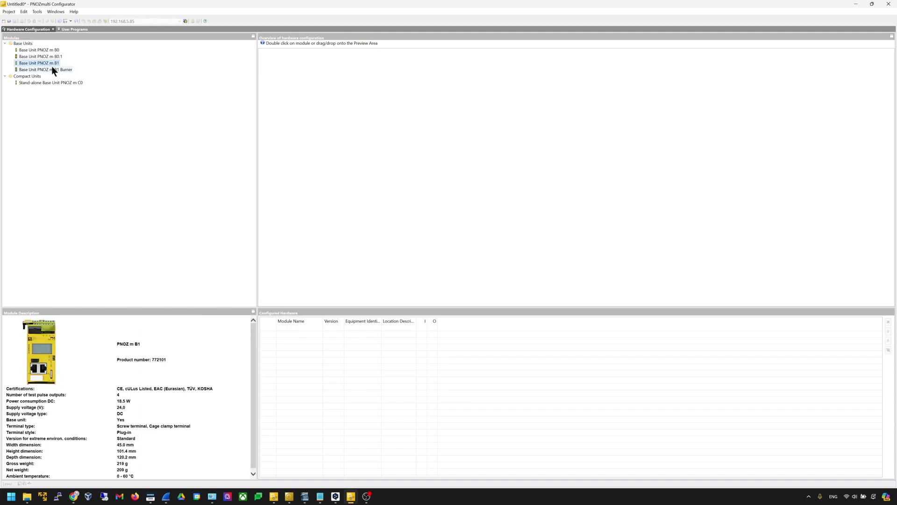
{"action": "left_click_drag", "start_coordinate": [52, 61], "coordinate": [371, 88]}
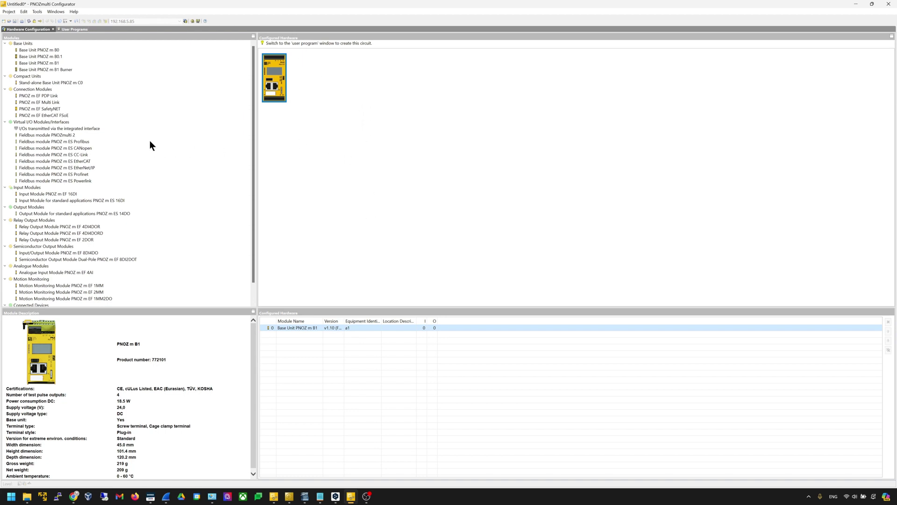
{"action": "left_click", "coordinate": [51, 115]}
{"action": "left_click_drag", "start_coordinate": [50, 114], "coordinate": [310, 69]}
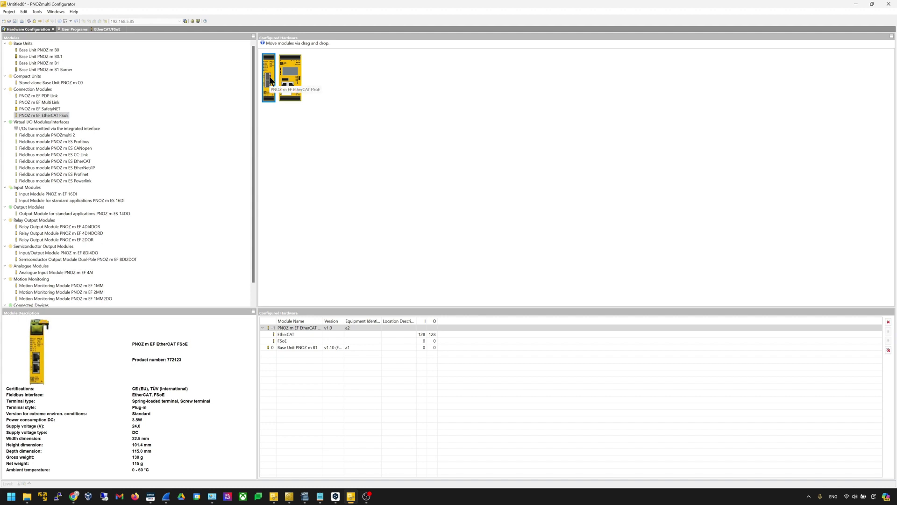
Switch to the EtherCAT/FSoE slot editor
{"action": "left_click", "coordinate": [74, 29]}
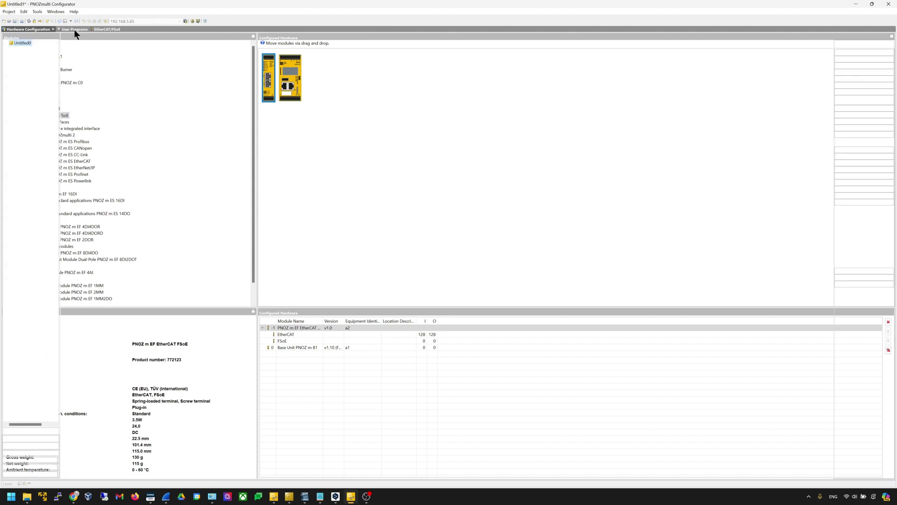
{"action": "left_click", "coordinate": [108, 29]}
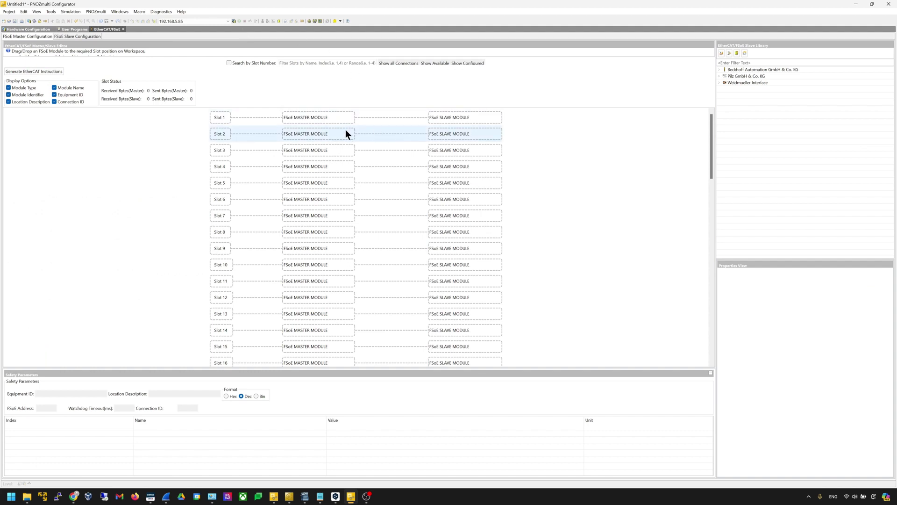
{"action": "key", "text": "alt+Tab"}
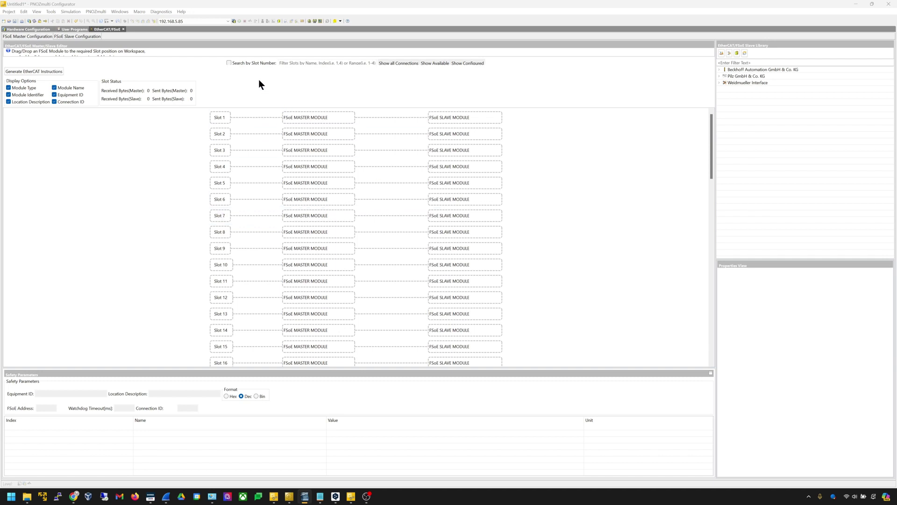
Start Tools > EtherCAT/FSoE > Import ESI file(s), then cancel the import dialog
{"action": "left_click", "coordinate": [51, 11]}
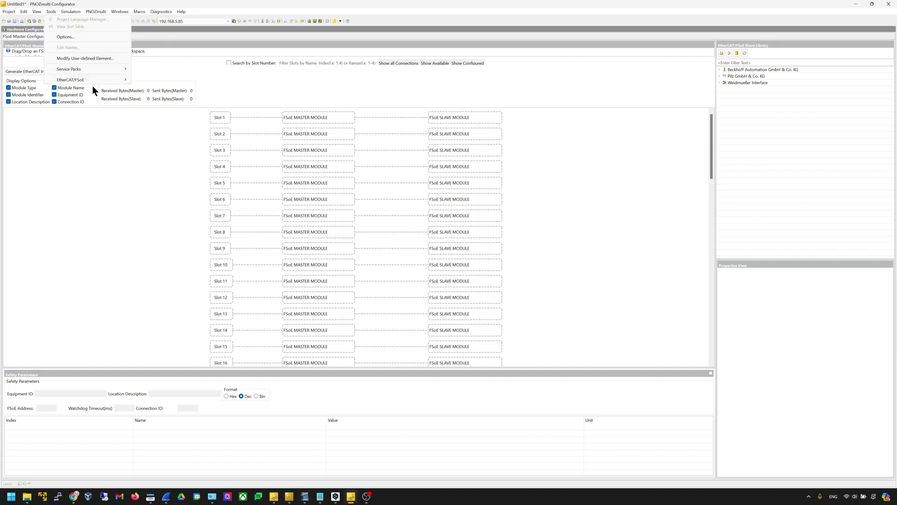
{"action": "mouse_move", "coordinate": [92, 80]}
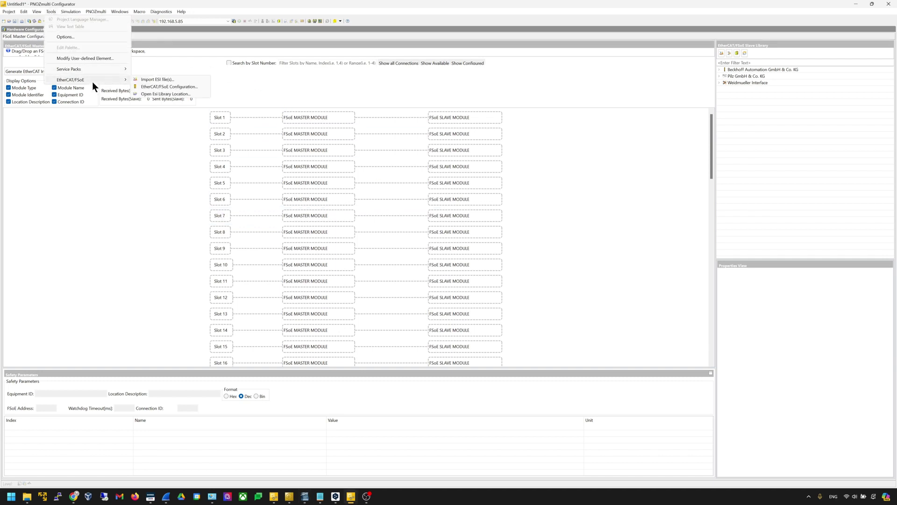
{"action": "left_click", "coordinate": [169, 79]}
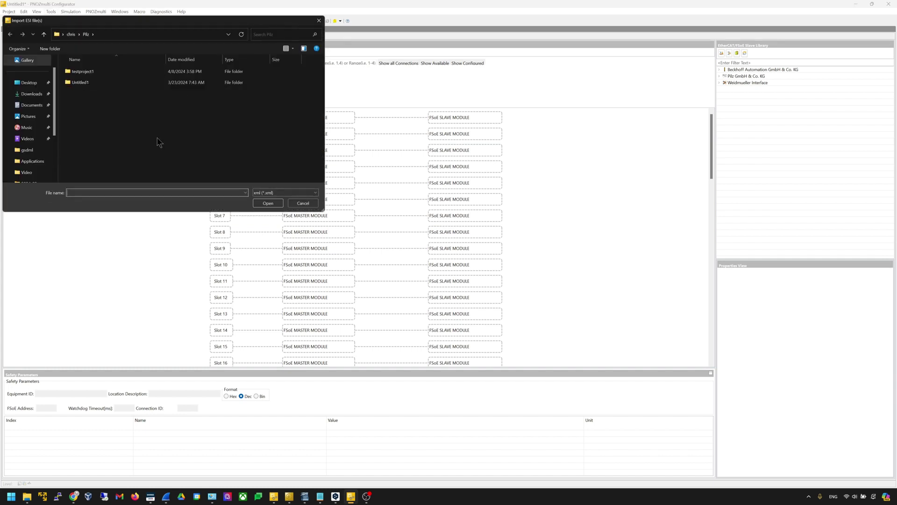
{"action": "left_click_drag", "start_coordinate": [195, 20], "coordinate": [474, 113]}
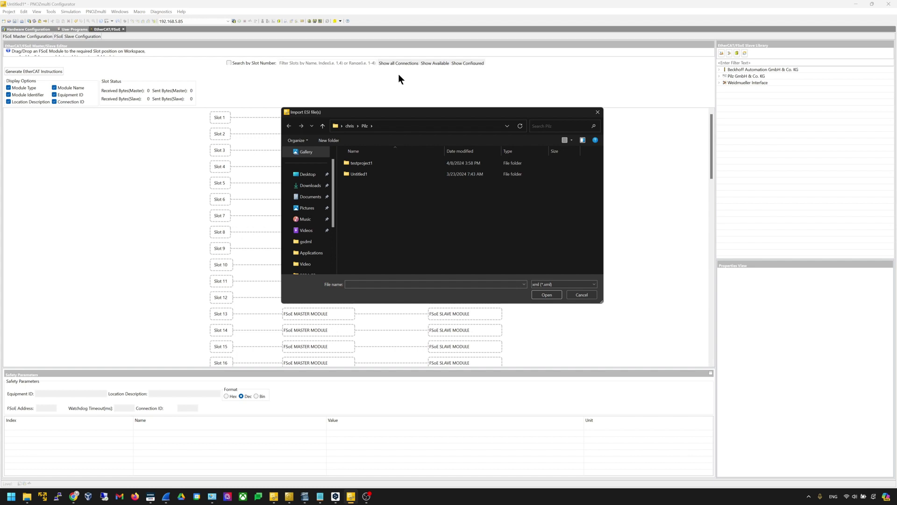
{"action": "key", "text": "Escape"}
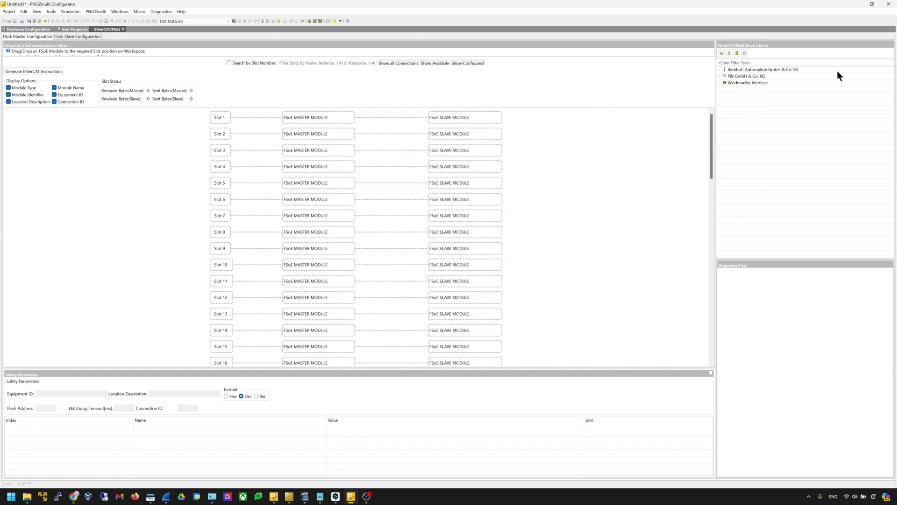
{"action": "left_click", "coordinate": [722, 83]}
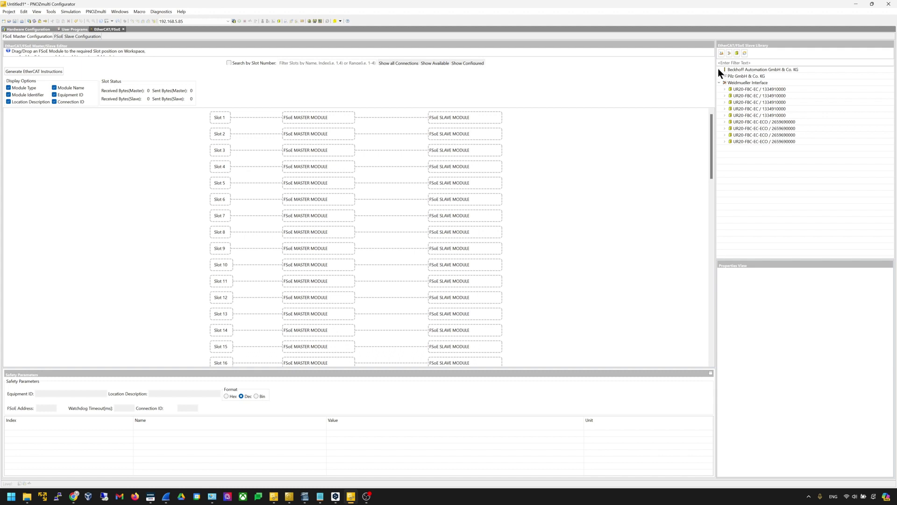
{"action": "left_click", "coordinate": [722, 69]}
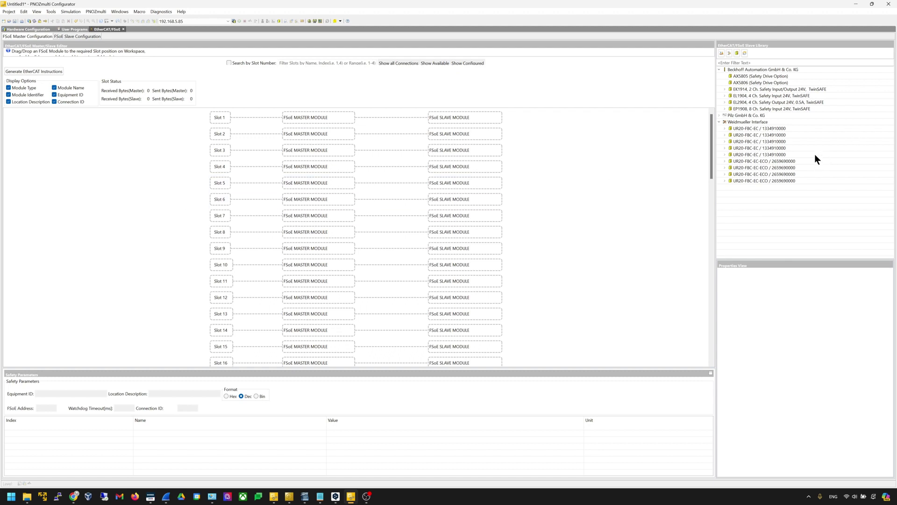
{"action": "left_click", "coordinate": [793, 174]}
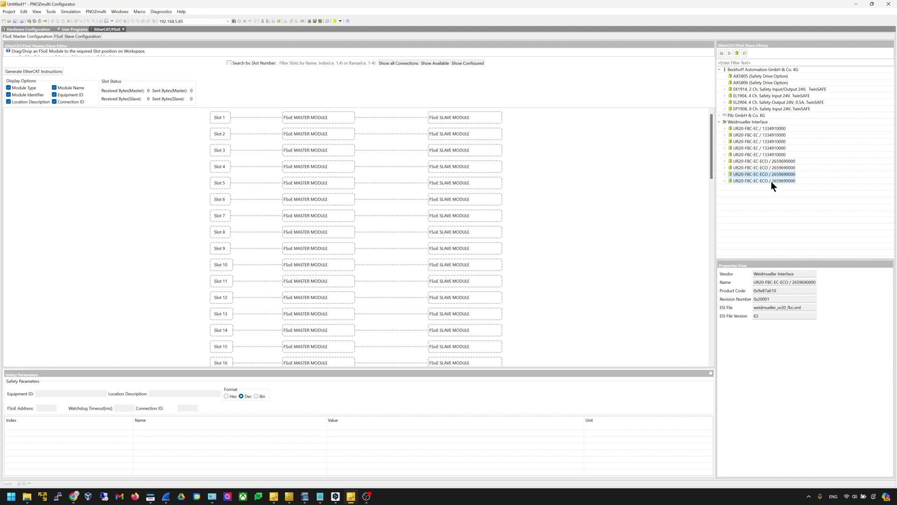
{"action": "left_click", "coordinate": [725, 174]}
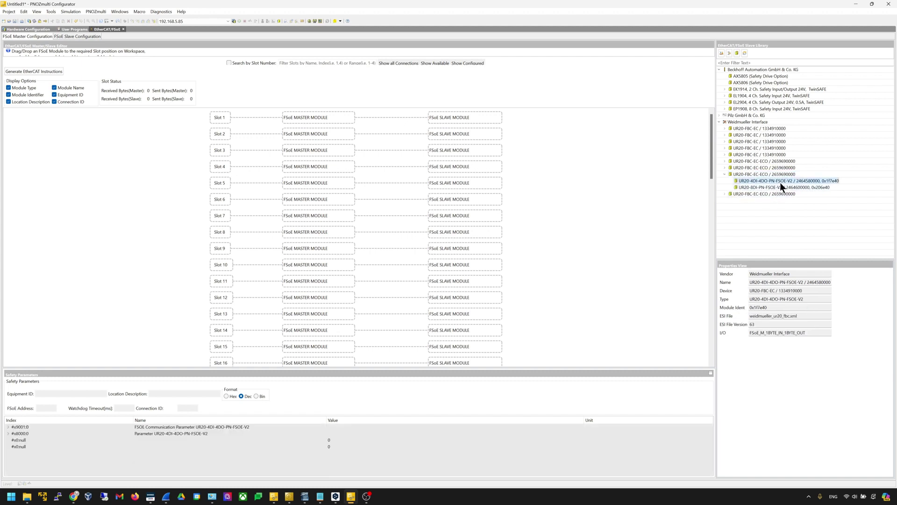
Place the UR20-4DI-4DO-PN-FSOE-V2 module into Slot 1
{"action": "left_click", "coordinate": [798, 186]}
{"action": "left_click_drag", "start_coordinate": [797, 182], "coordinate": [697, 216]}
{"action": "left_click_drag", "start_coordinate": [810, 180], "coordinate": [341, 122]}
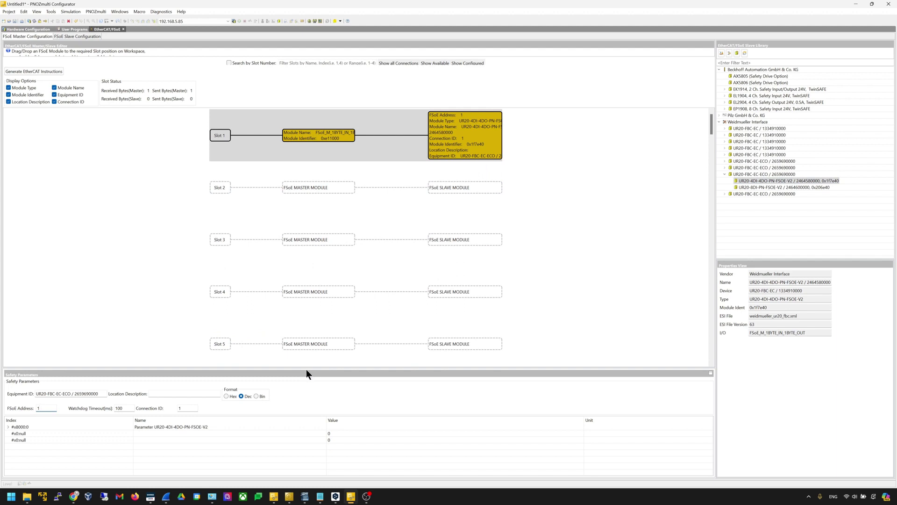
Set FSoE Address 2 and Connection ID 2, and expand the channel parameters
{"action": "left_click_drag", "start_coordinate": [306, 365], "coordinate": [343, 272]}
{"action": "double_click", "coordinate": [42, 311]}
{"action": "double_click", "coordinate": [193, 312]}
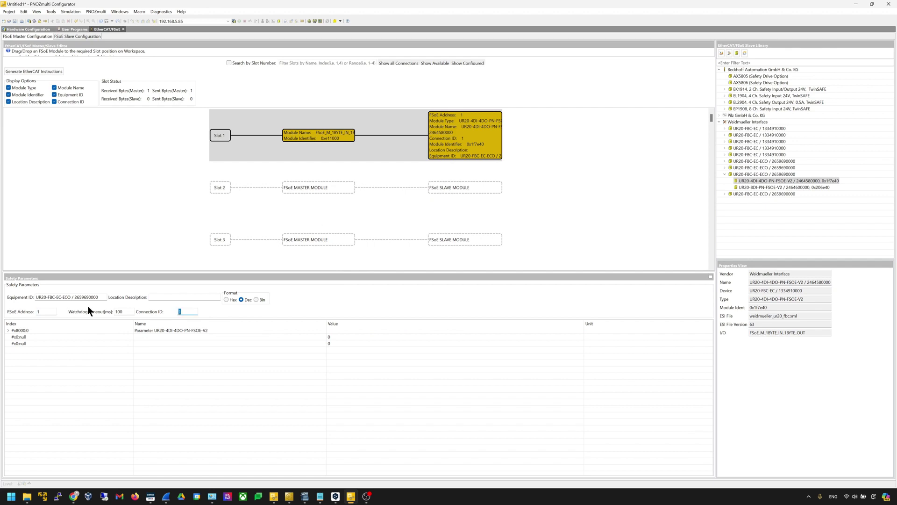
{"action": "left_click", "coordinate": [56, 312]}
{"action": "type", "text": "2"}
{"action": "double_click", "coordinate": [179, 312]}
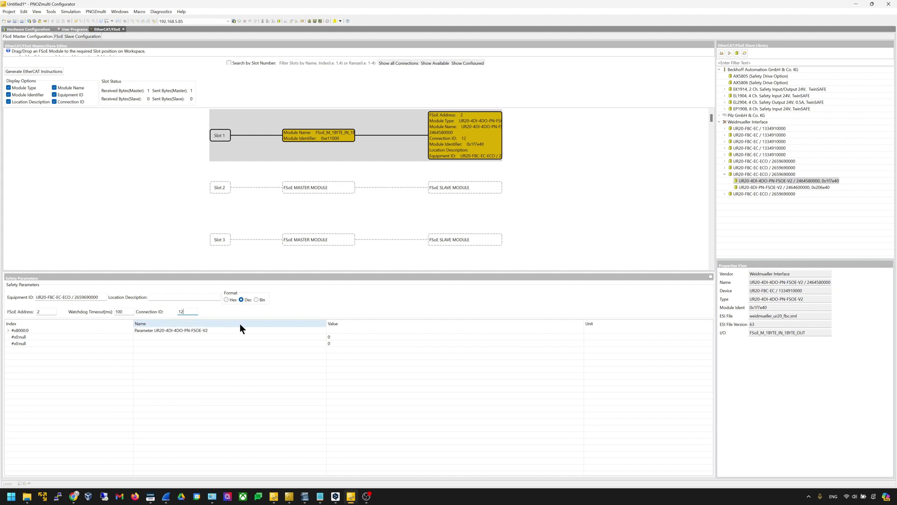
{"action": "type", "text": "2"}
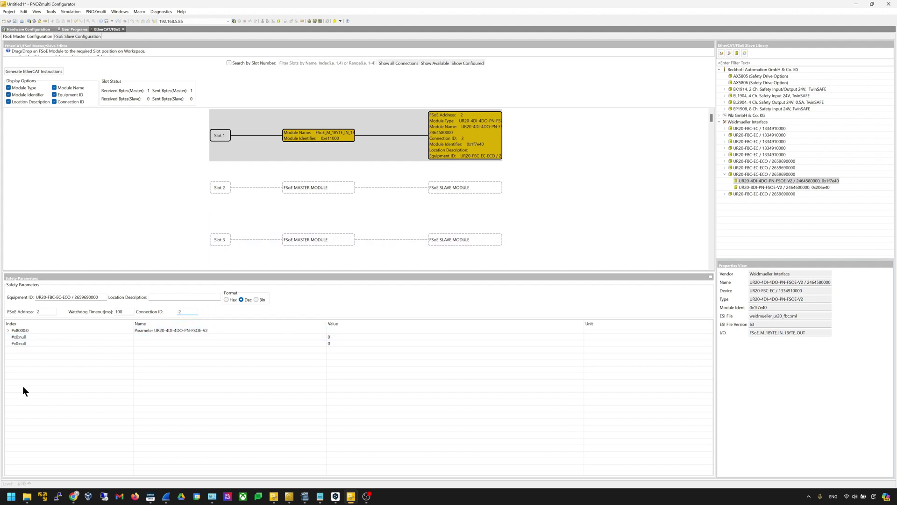
{"action": "left_click", "coordinate": [8, 331]}
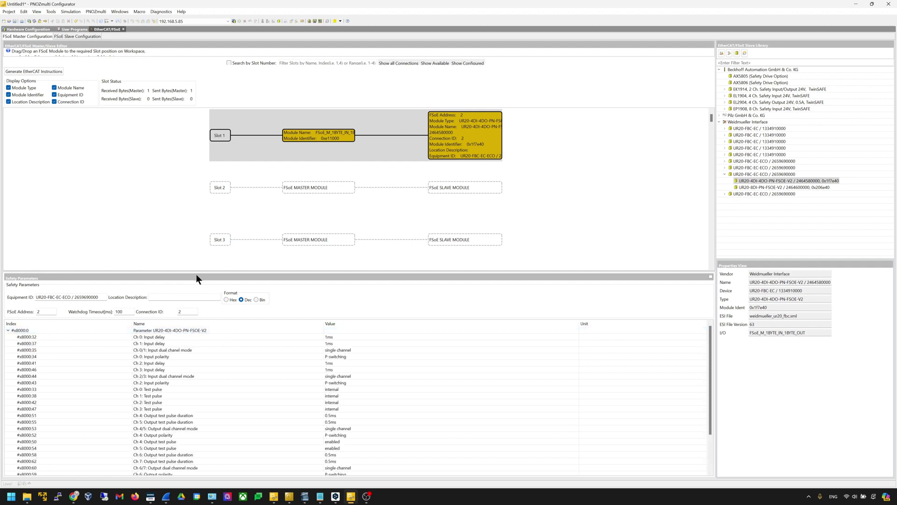
Set the Ch 0/1 input mode to dual channel equivalent
{"action": "left_click_drag", "start_coordinate": [205, 273], "coordinate": [216, 217]}
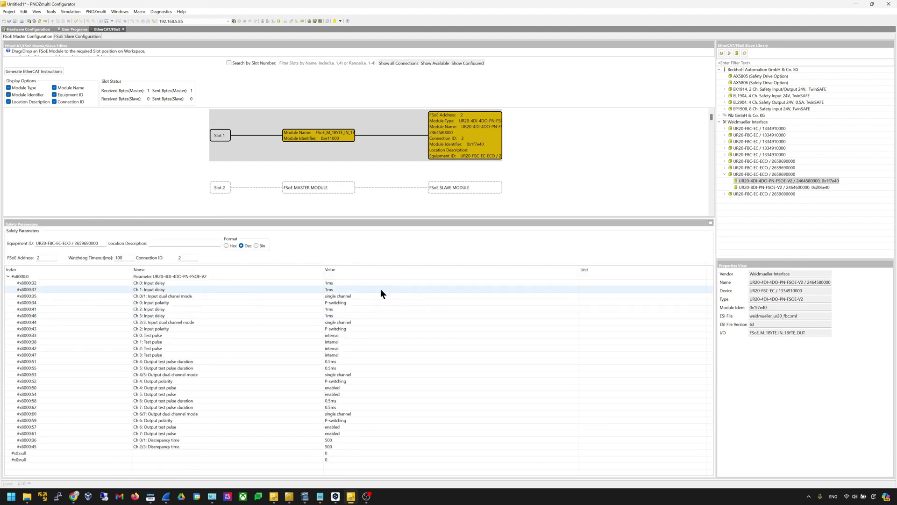
{"action": "left_click", "coordinate": [396, 297]}
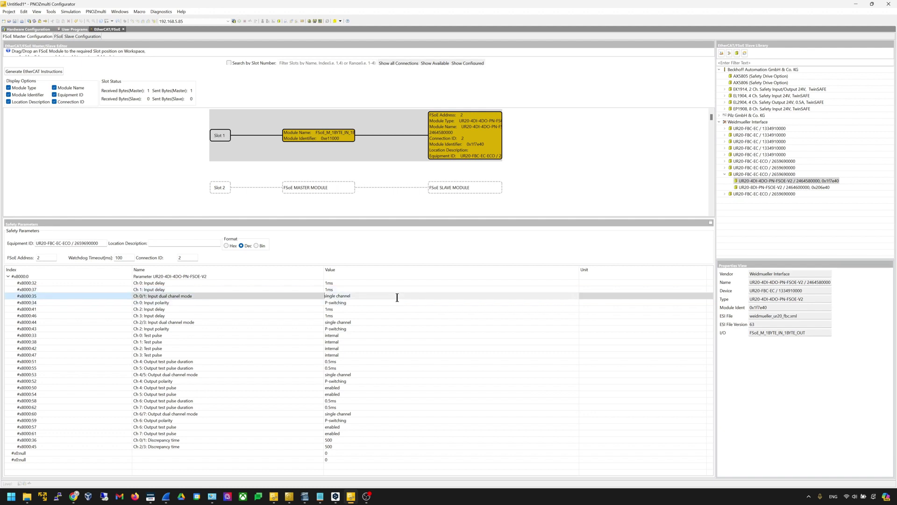
{"action": "left_click", "coordinate": [375, 296]}
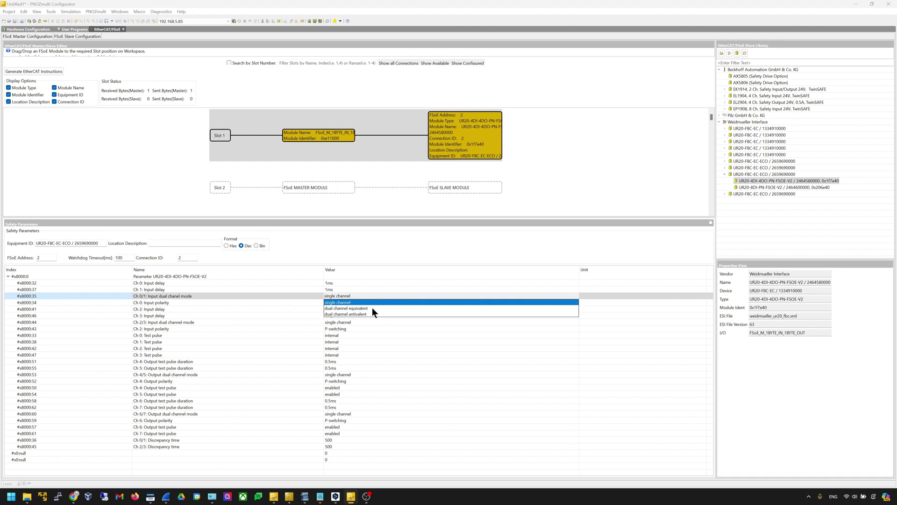
{"action": "left_click", "coordinate": [373, 309]}
{"action": "left_click", "coordinate": [371, 322]}
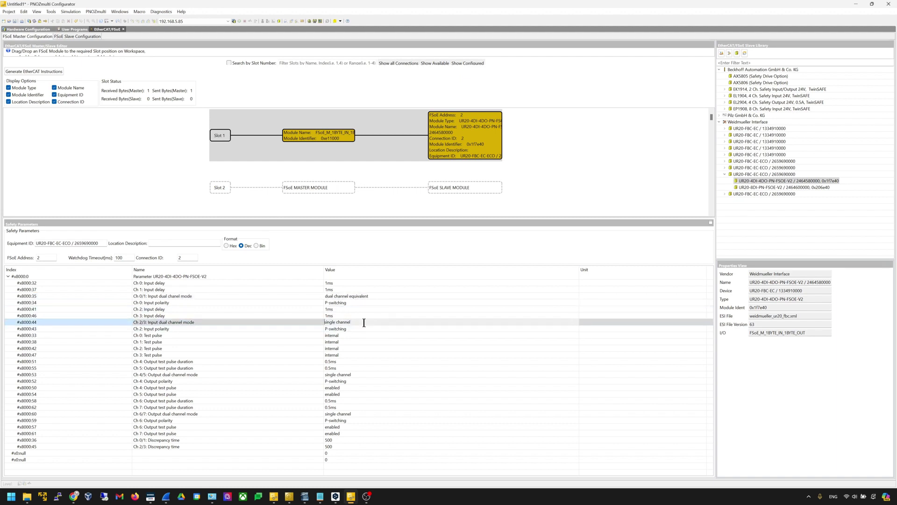
Set Ch 0 test pulse to from AUX0 and Ch 1 test pulse to from AUX1
{"action": "left_click", "coordinate": [345, 335]}
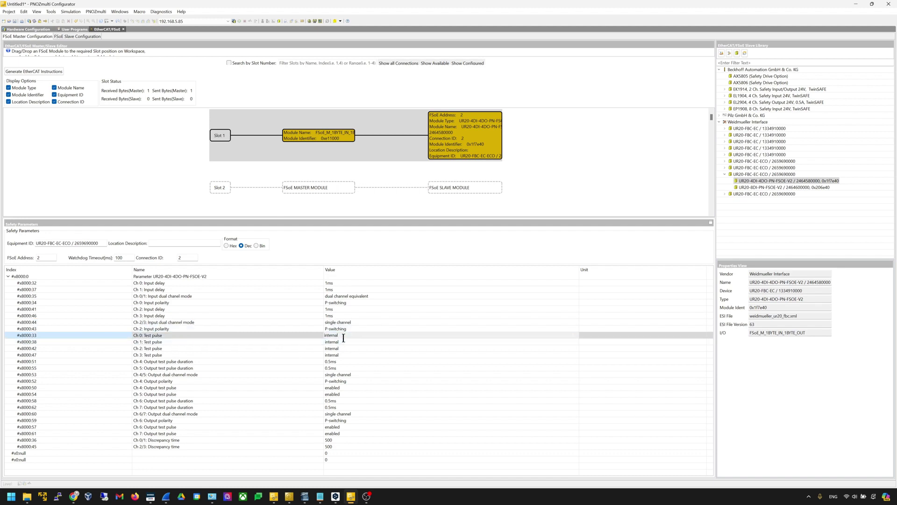
{"action": "left_click", "coordinate": [423, 332]}
{"action": "left_click", "coordinate": [360, 352]}
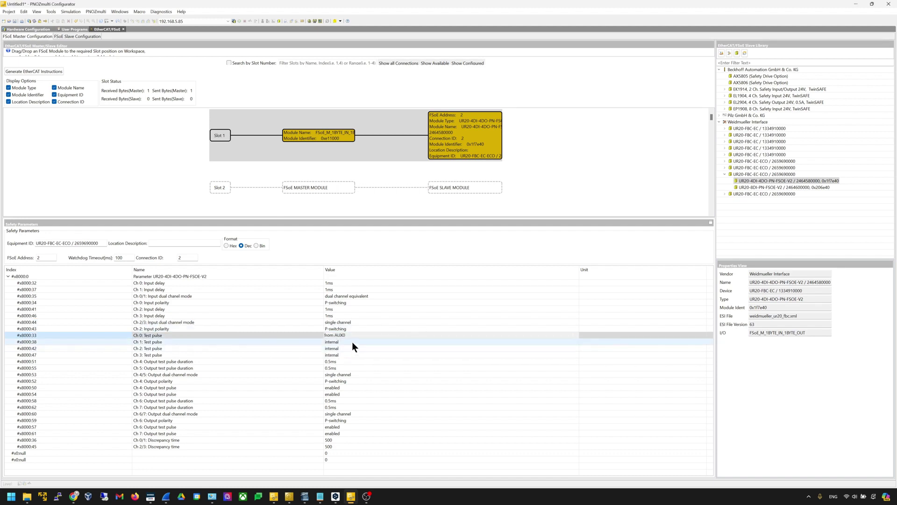
{"action": "left_click", "coordinate": [352, 342]}
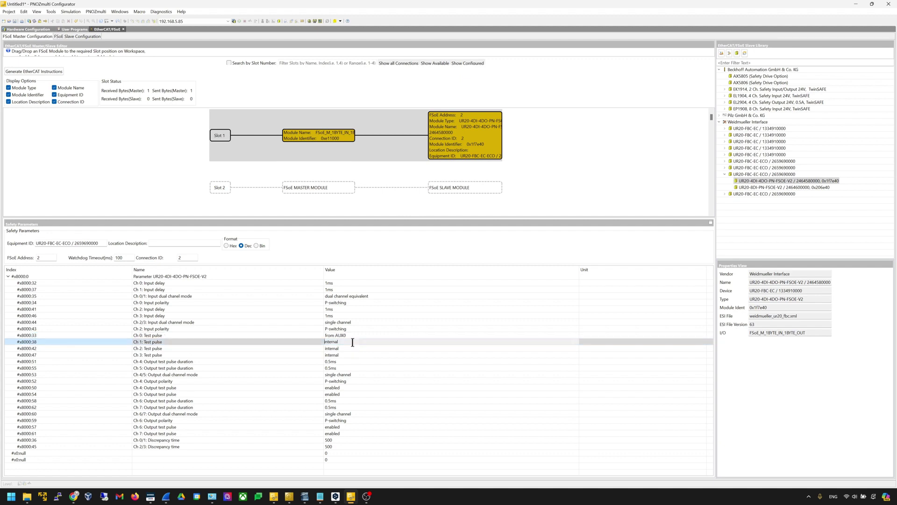
{"action": "left_click", "coordinate": [574, 341]}
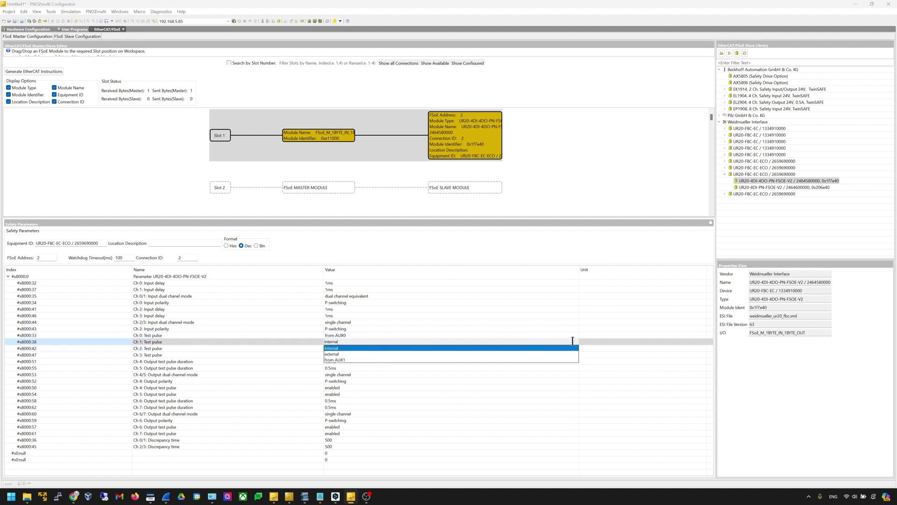
{"action": "left_click", "coordinate": [343, 360]}
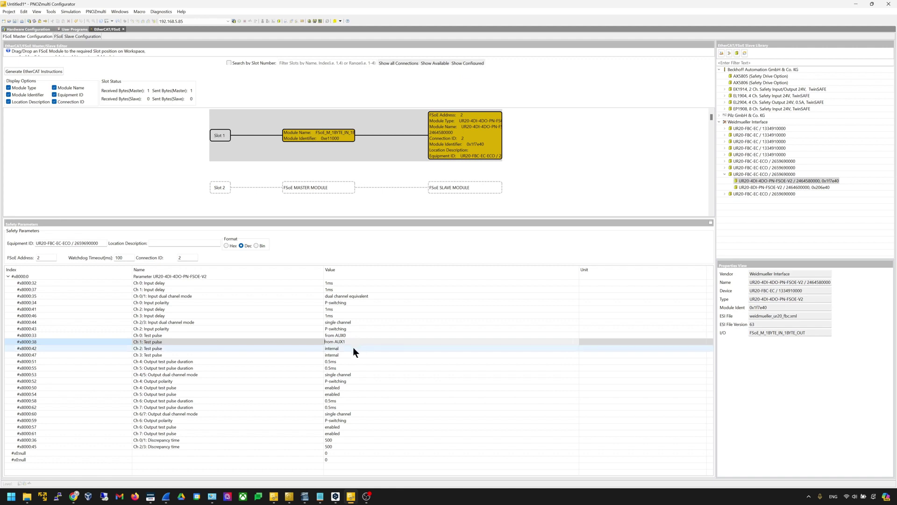
{"action": "left_click", "coordinate": [262, 342]}
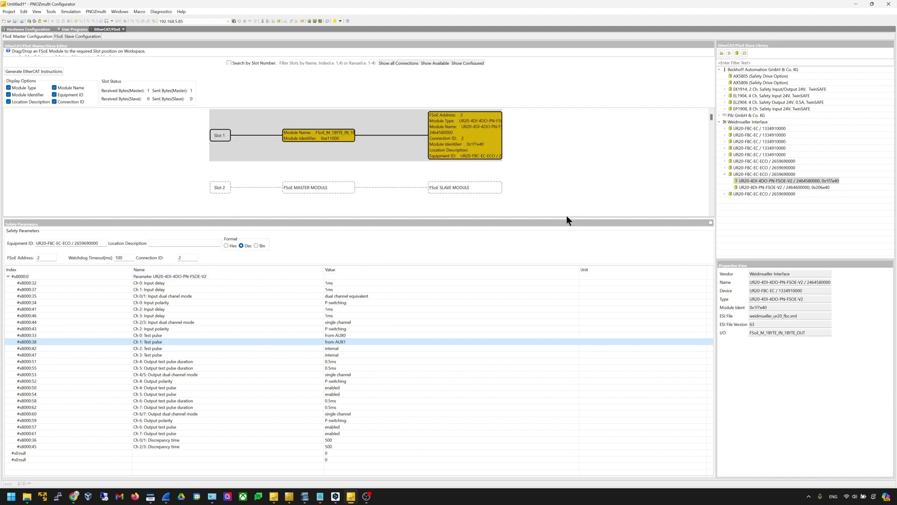
{"action": "left_click_drag", "start_coordinate": [564, 217], "coordinate": [564, 301]}
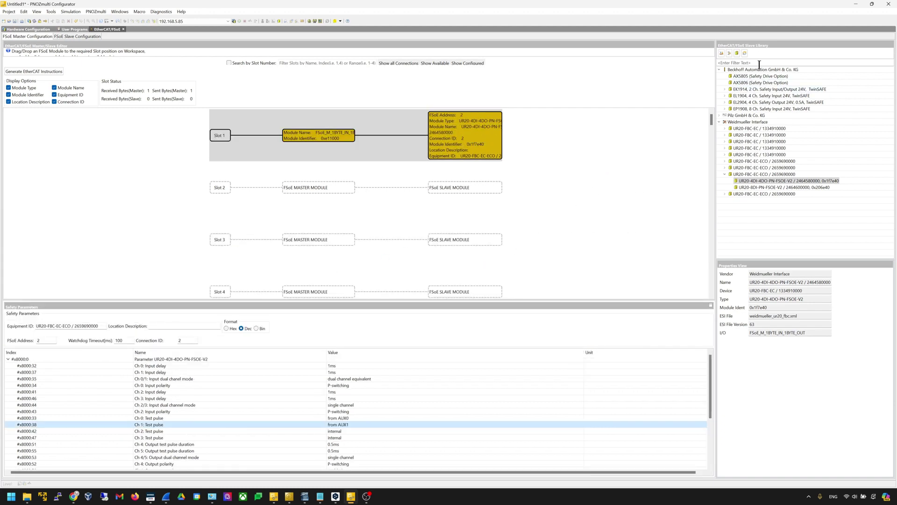
Place an EL1904 into Slot 2 with FSoE Address and Connection ID 10
{"action": "left_click", "coordinate": [722, 121]}
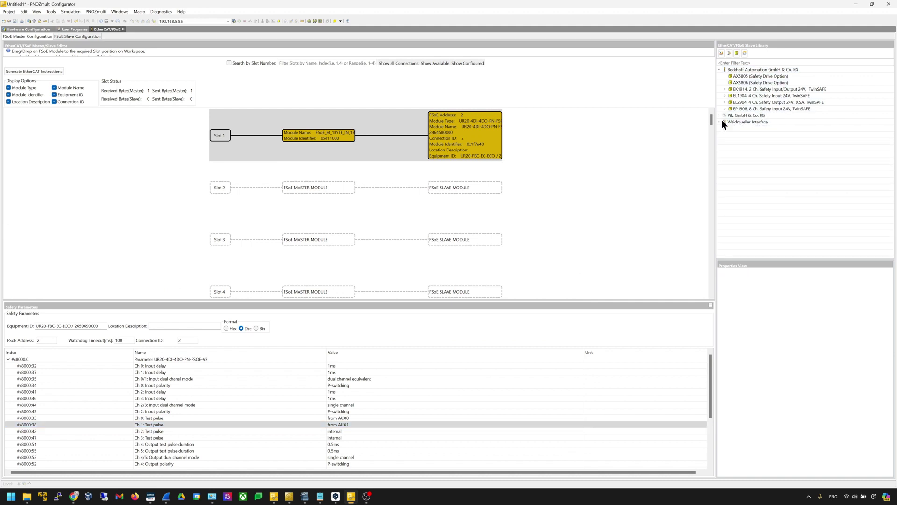
{"action": "left_click", "coordinate": [776, 96]}
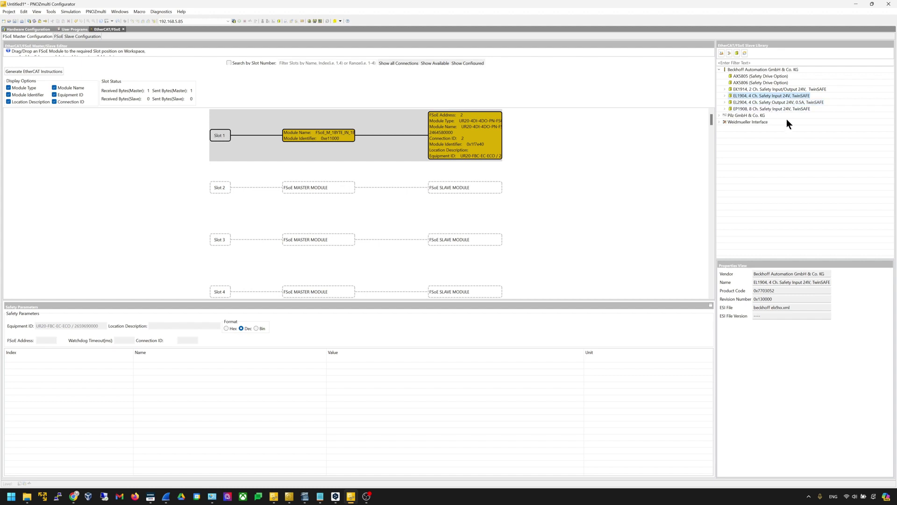
{"action": "left_click_drag", "start_coordinate": [765, 96], "coordinate": [346, 199]}
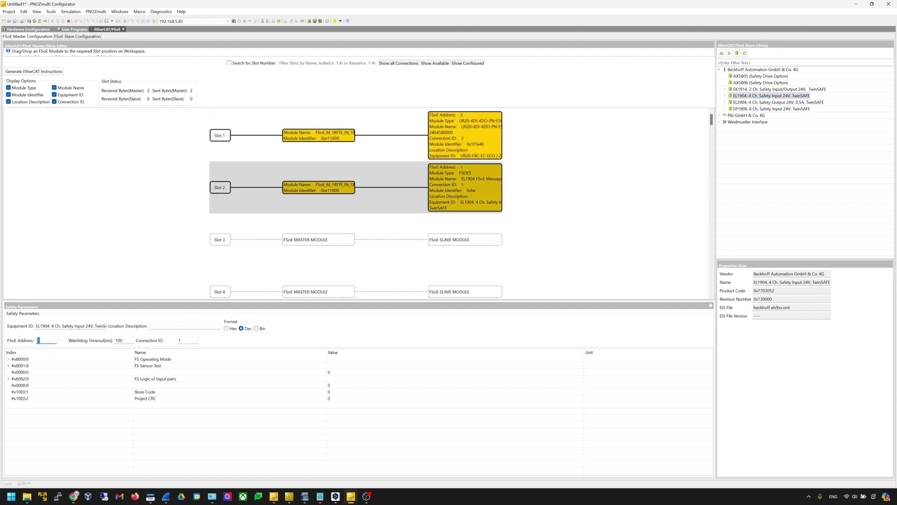
{"action": "type", "text": "10"}
{"action": "left_click", "coordinate": [189, 342]}
{"action": "scroll", "coordinate": [526, 229], "scroll_direction": "down", "scroll_amount": 1}
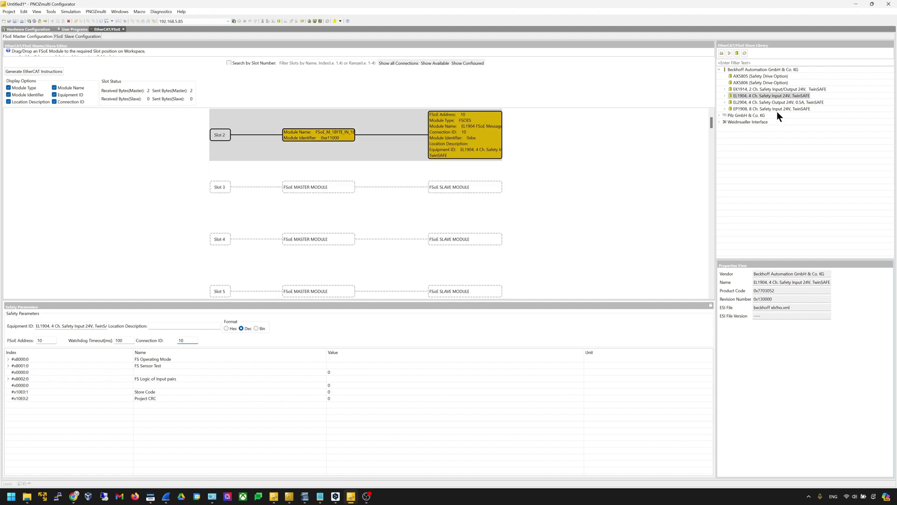
Place a second EL1904 into Slot 3 with FSoE Address and Connection ID 11
{"action": "left_click_drag", "start_coordinate": [728, 94], "coordinate": [374, 186]}
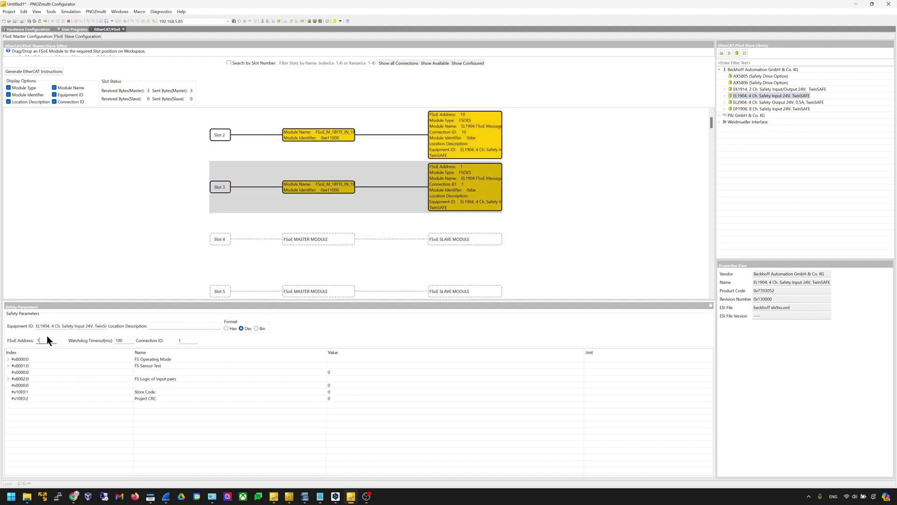
{"action": "type", "text": "0"}
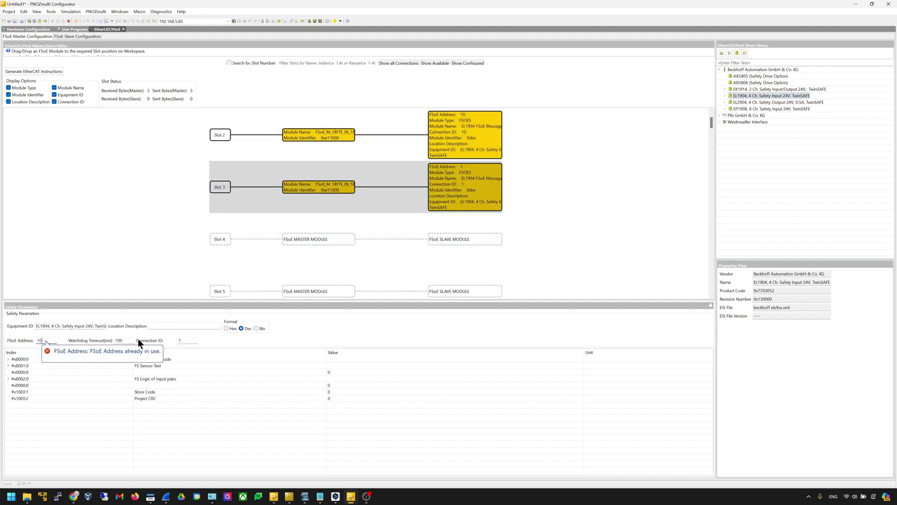
{"action": "key", "text": "BackSpace"}
{"action": "type", "text": "1"}
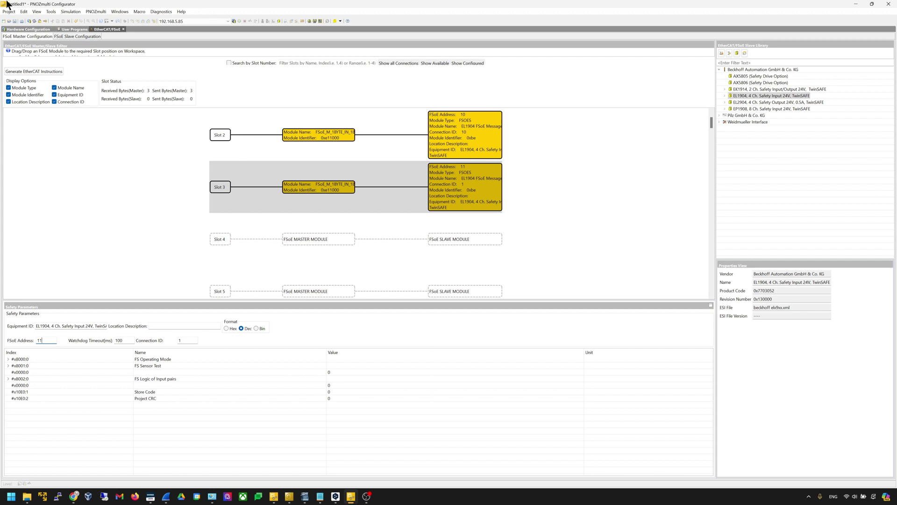
{"action": "left_click", "coordinate": [192, 339]}
{"action": "type", "text": "1"}
Place an EL2904 into Slot 4 with FSoE Address and Connection ID 15
{"action": "left_click", "coordinate": [769, 101]}
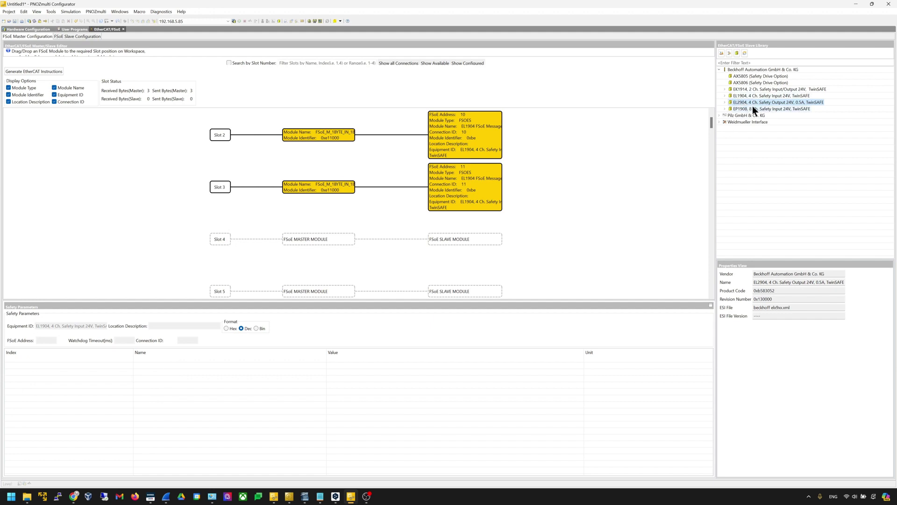
{"action": "left_click_drag", "start_coordinate": [747, 106], "coordinate": [366, 250]}
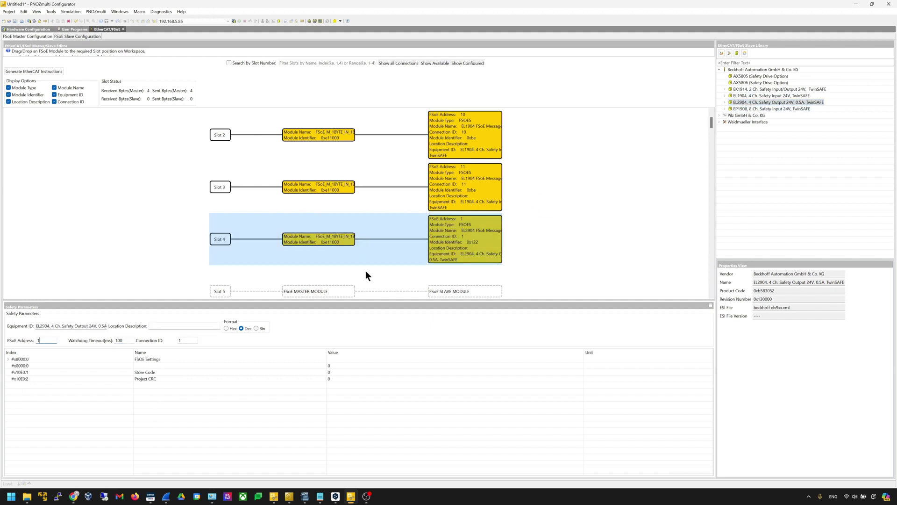
{"action": "type", "text": "5"}
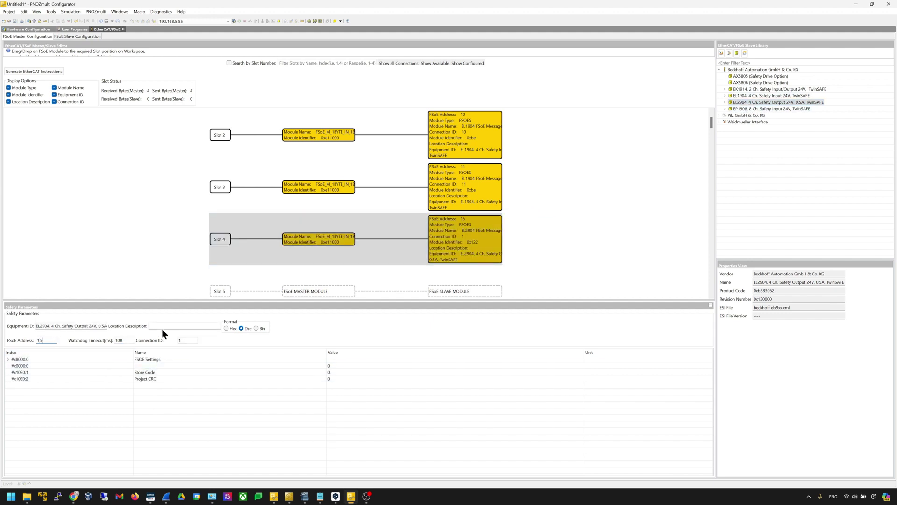
{"action": "left_click", "coordinate": [189, 341]}
{"action": "type", "text": "5"}
{"action": "left_click", "coordinate": [221, 234]}
Switch to User Programs and open Page 1 under Module Program in the Project Manager
{"action": "left_click", "coordinate": [70, 29]}
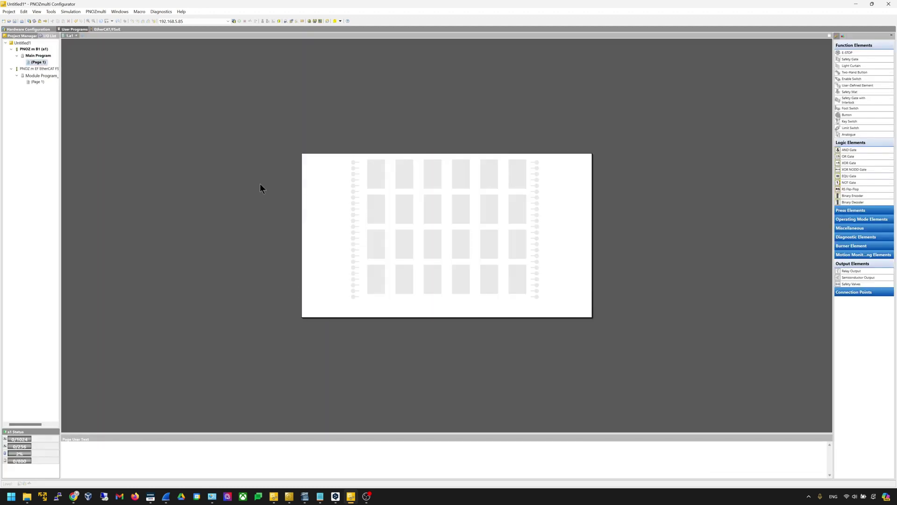
{"action": "scroll", "coordinate": [421, 229], "scroll_direction": "up", "scroll_amount": 3}
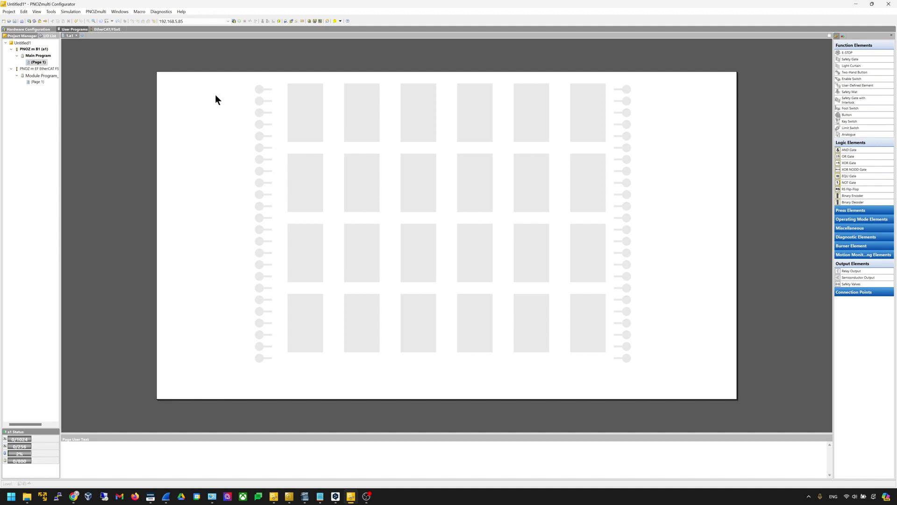
{"action": "double_click", "coordinate": [39, 82]}
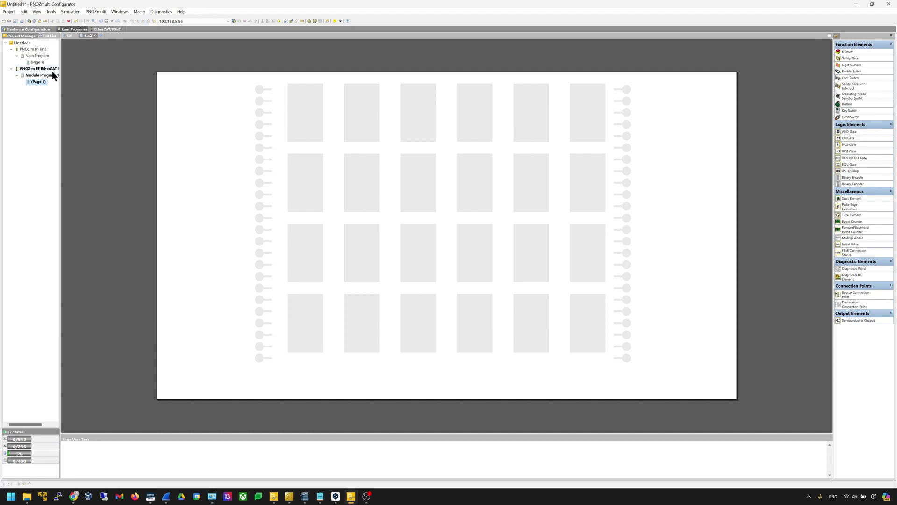
{"action": "double_click", "coordinate": [34, 63]}
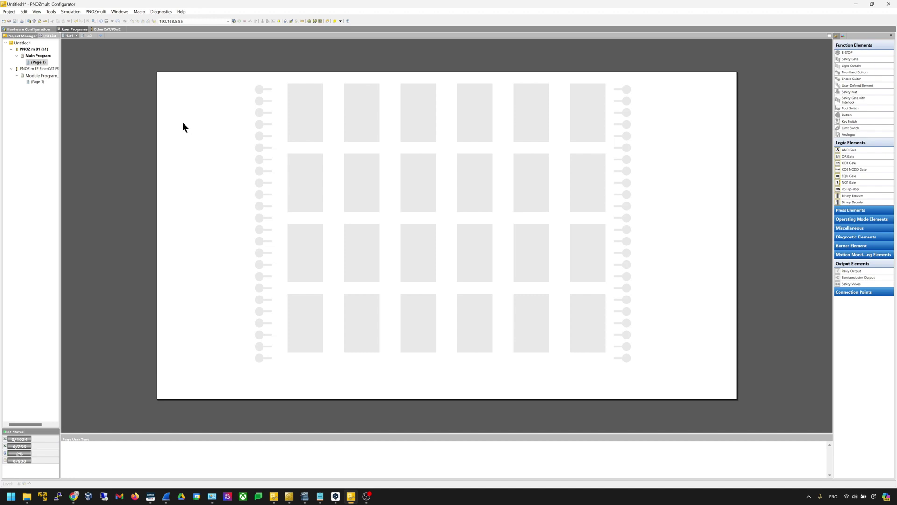
{"action": "double_click", "coordinate": [35, 83]}
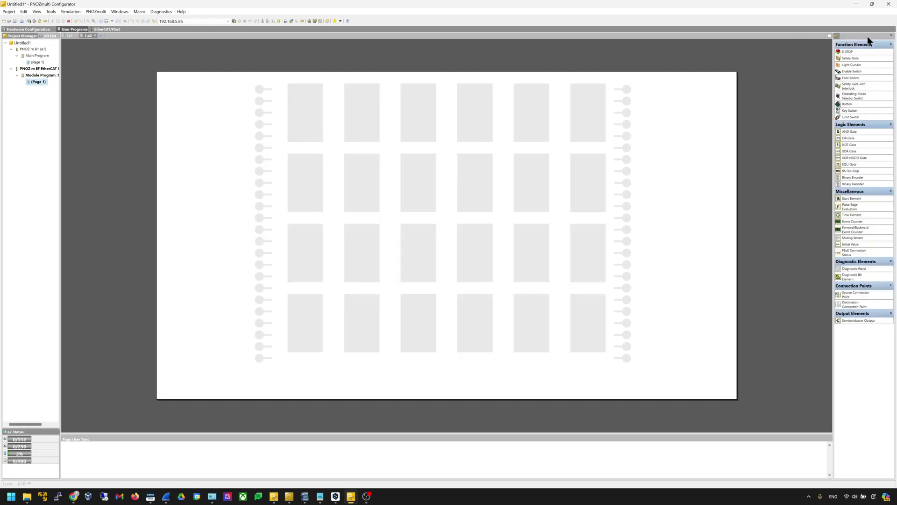
Add an E-STOP element with N/C - N/C switch type on inputs DI1_I and DI2_I
{"action": "left_click_drag", "start_coordinate": [854, 52], "coordinate": [298, 120]}
{"action": "left_click_drag", "start_coordinate": [437, 180], "coordinate": [383, 151]}
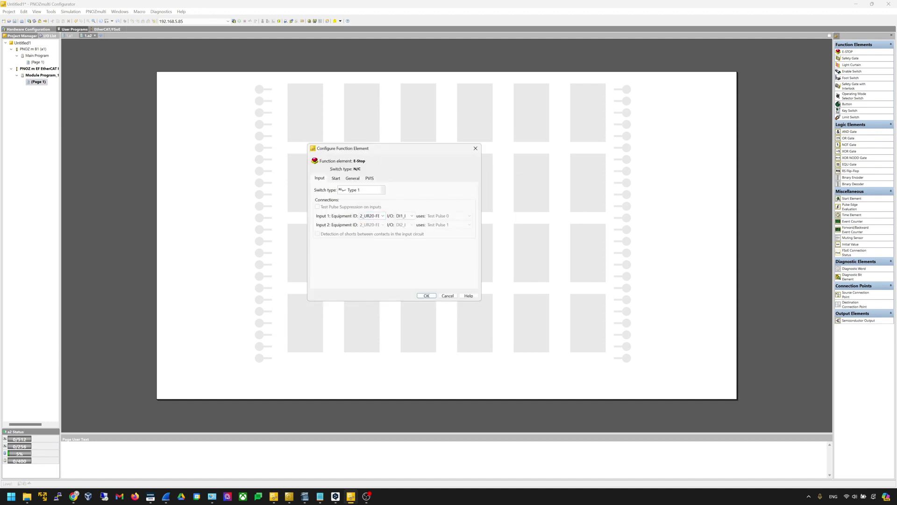
{"action": "left_click", "coordinate": [363, 189]}
{"action": "left_click", "coordinate": [364, 204]}
{"action": "left_click", "coordinate": [378, 214]}
{"action": "left_click", "coordinate": [378, 213]}
{"action": "left_click", "coordinate": [411, 218]}
{"action": "left_click", "coordinate": [413, 226]}
{"action": "left_click", "coordinate": [412, 225]}
{"action": "left_click", "coordinate": [412, 225]}
Give the E-STOP a manual start on equipment a2, input i2, and confirm
{"action": "left_click", "coordinate": [336, 179]}
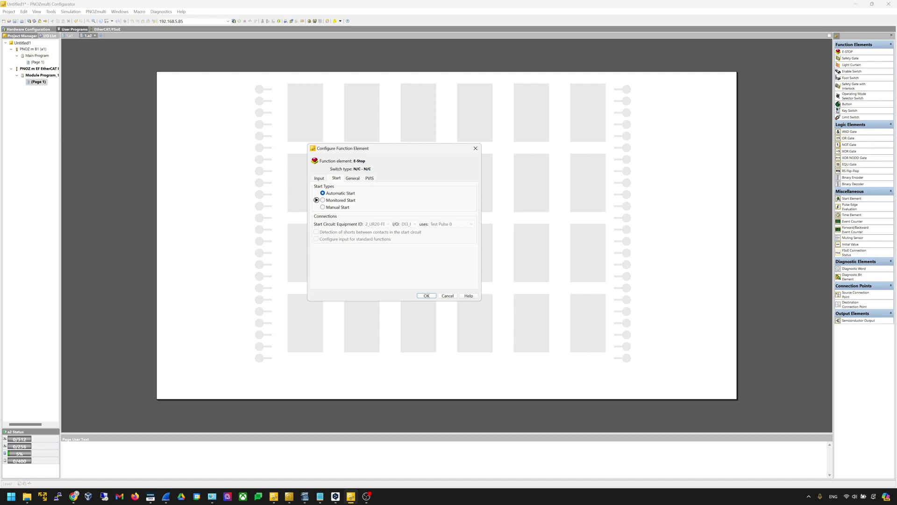
{"action": "left_click", "coordinate": [333, 208]}
{"action": "left_click", "coordinate": [388, 223]}
{"action": "left_click", "coordinate": [386, 248]}
{"action": "left_click", "coordinate": [415, 224]}
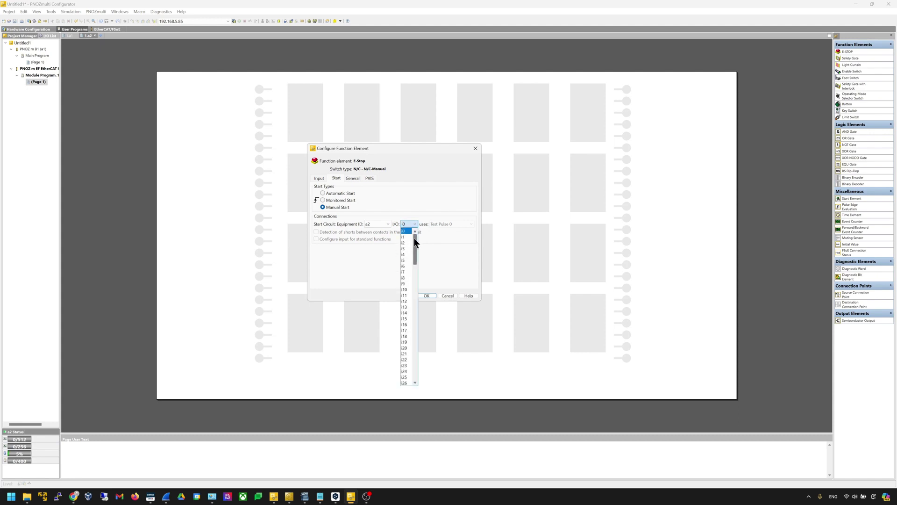
{"action": "left_click", "coordinate": [405, 242]}
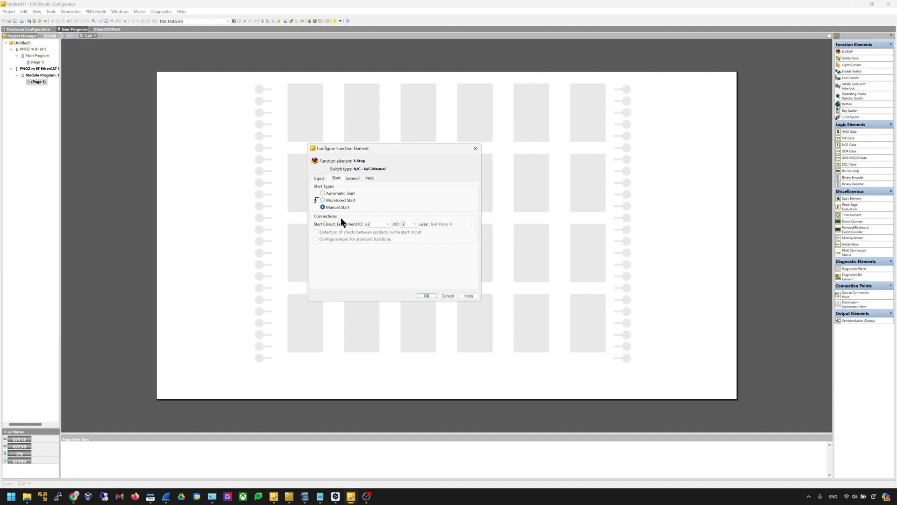
{"action": "left_click", "coordinate": [375, 225]}
{"action": "left_click", "coordinate": [376, 228]}
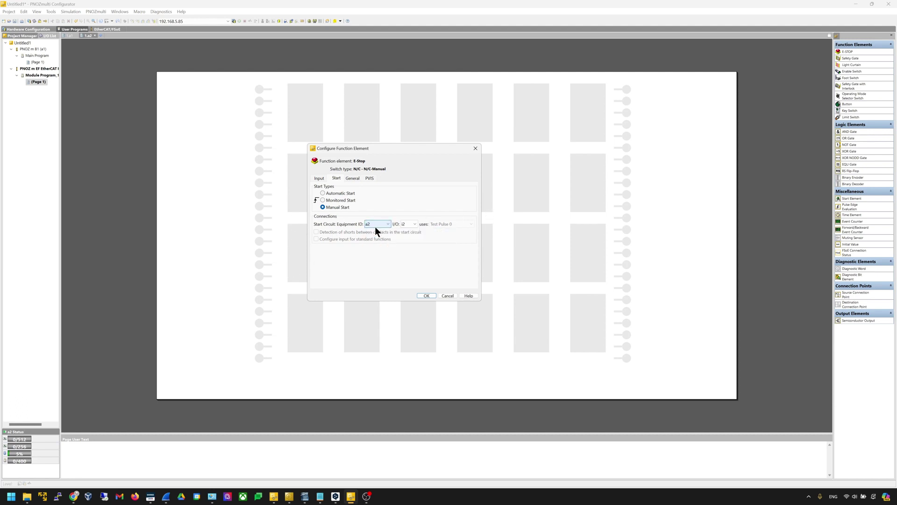
{"action": "left_click", "coordinate": [413, 223]}
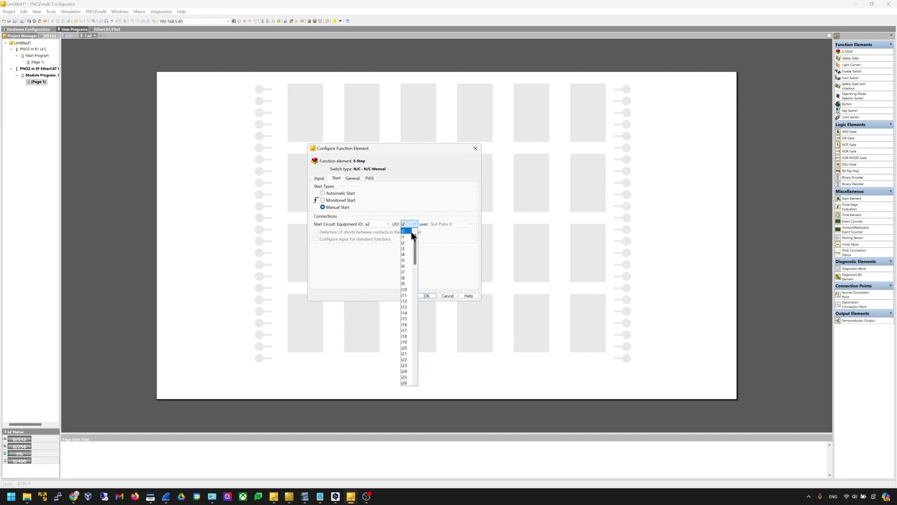
{"action": "left_click", "coordinate": [439, 258]}
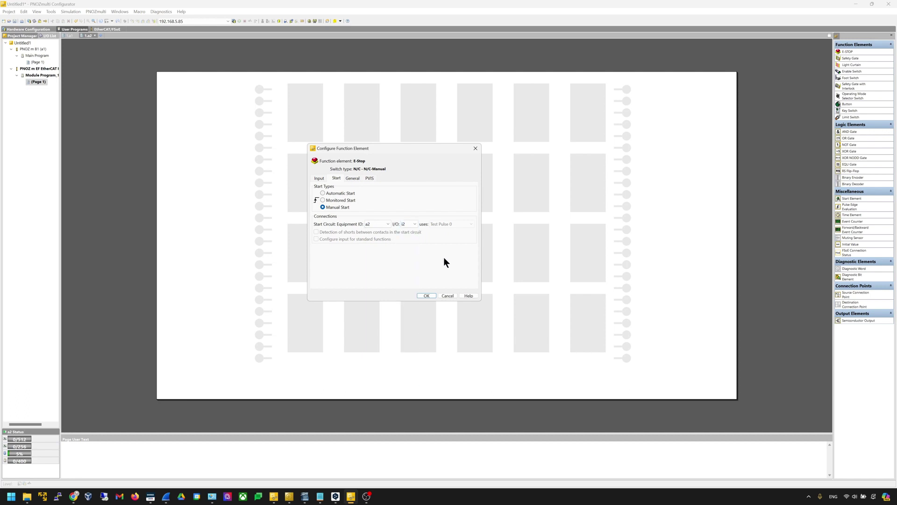
{"action": "left_click", "coordinate": [426, 295]}
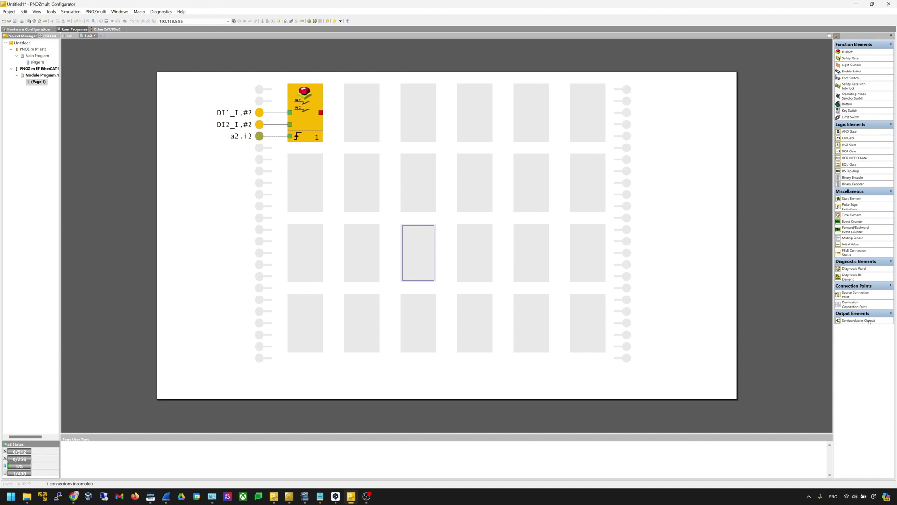
Add a single semiconductor output mapped to #2.DO1_O and connect the E-STOP to it
{"action": "left_click_drag", "start_coordinate": [869, 321], "coordinate": [574, 102]}
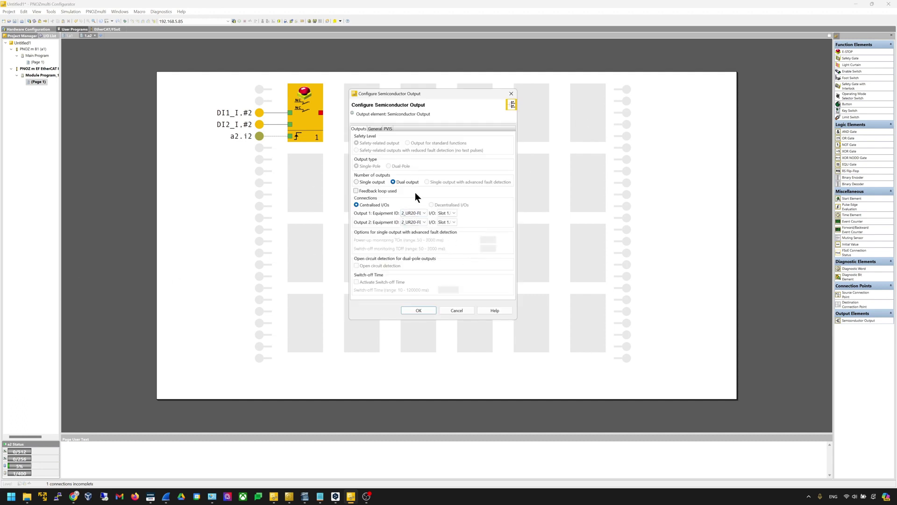
{"action": "left_click", "coordinate": [379, 182]}
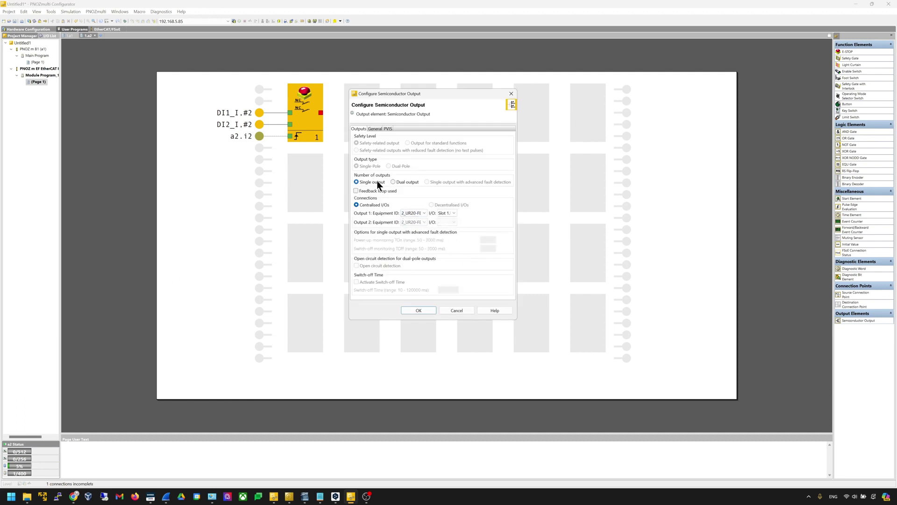
{"action": "left_click", "coordinate": [447, 213]}
{"action": "left_click", "coordinate": [563, 219]}
{"action": "left_click", "coordinate": [408, 309]}
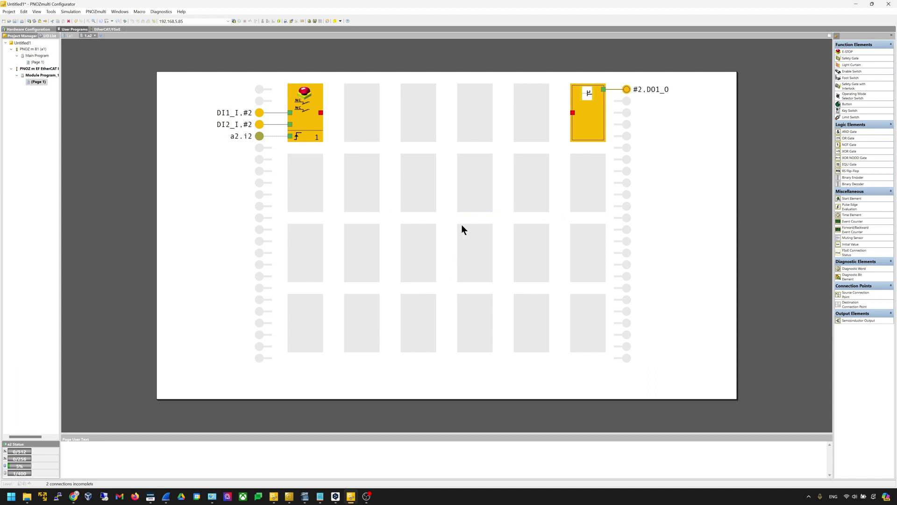
{"action": "mouse_move", "coordinate": [321, 111]}
{"action": "left_mouse_down"}
{"action": "mouse_move", "coordinate": [578, 111]}
{"action": "mouse_move", "coordinate": [320, 112]}
{"action": "left_mouse_up"}
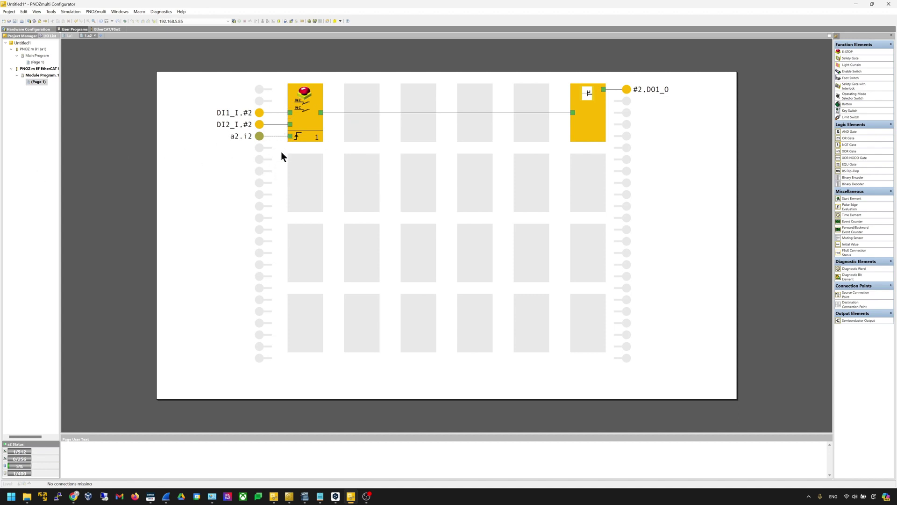
Activate a centralised input on 10_EL1904 InputChannel1 and enable its filter time
{"action": "right_click", "coordinate": [258, 160]}
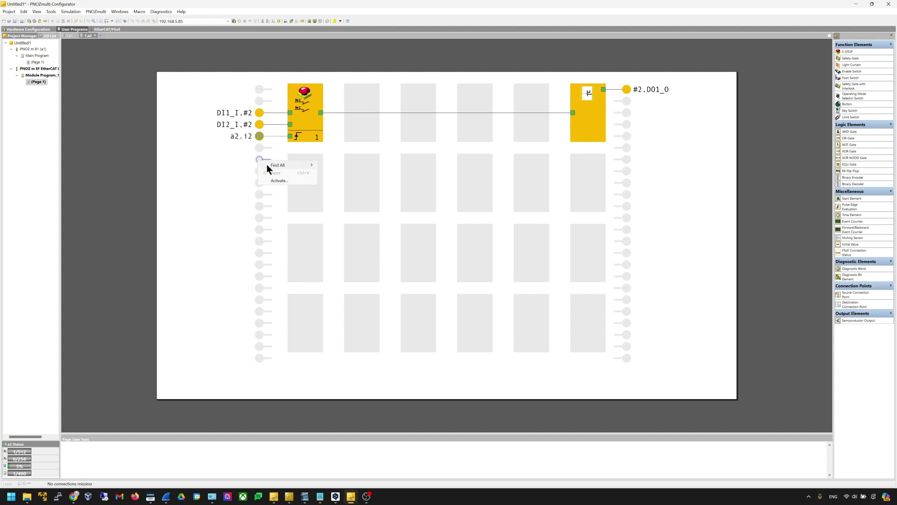
{"action": "left_click", "coordinate": [274, 180]}
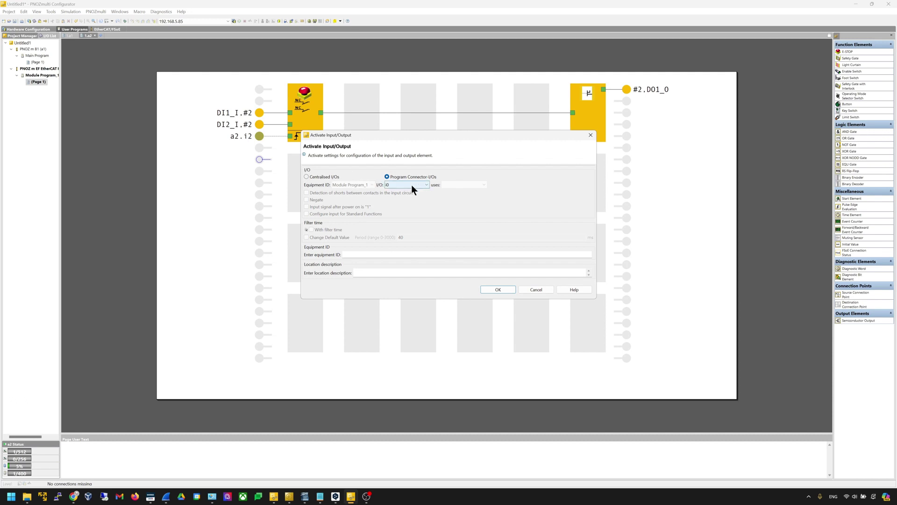
{"action": "left_click", "coordinate": [335, 178]}
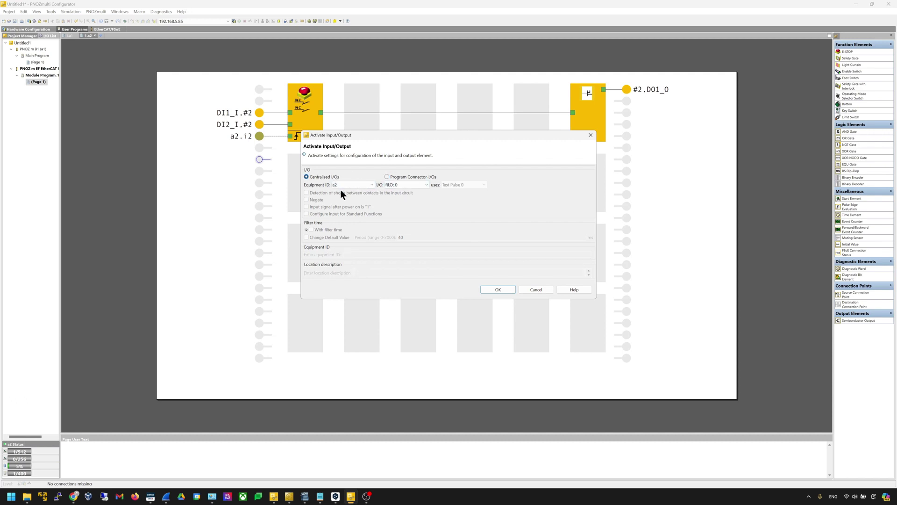
{"action": "left_click", "coordinate": [343, 184]}
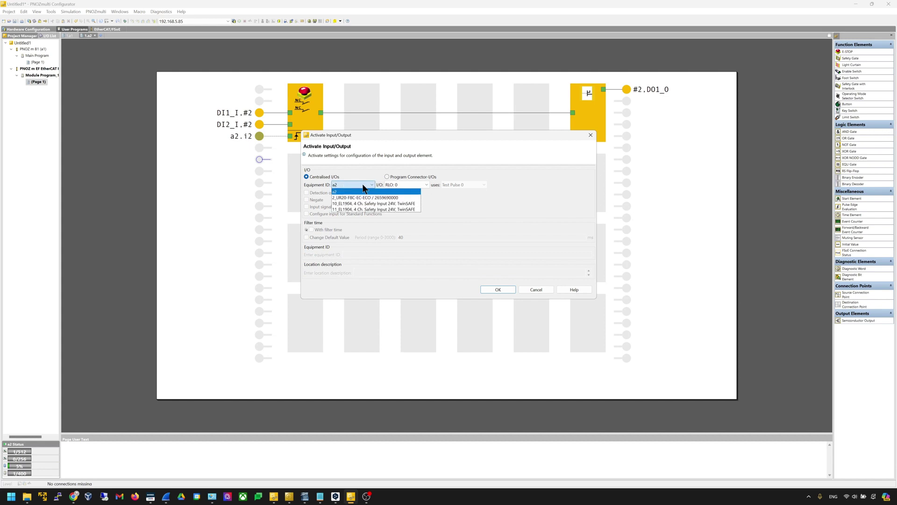
{"action": "left_click", "coordinate": [396, 204]}
{"action": "left_click", "coordinate": [423, 184]}
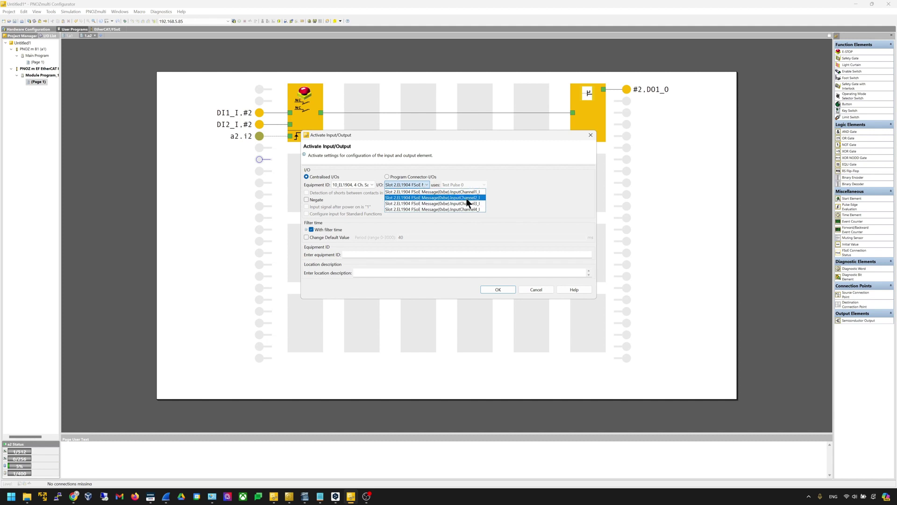
{"action": "left_click", "coordinate": [481, 192]}
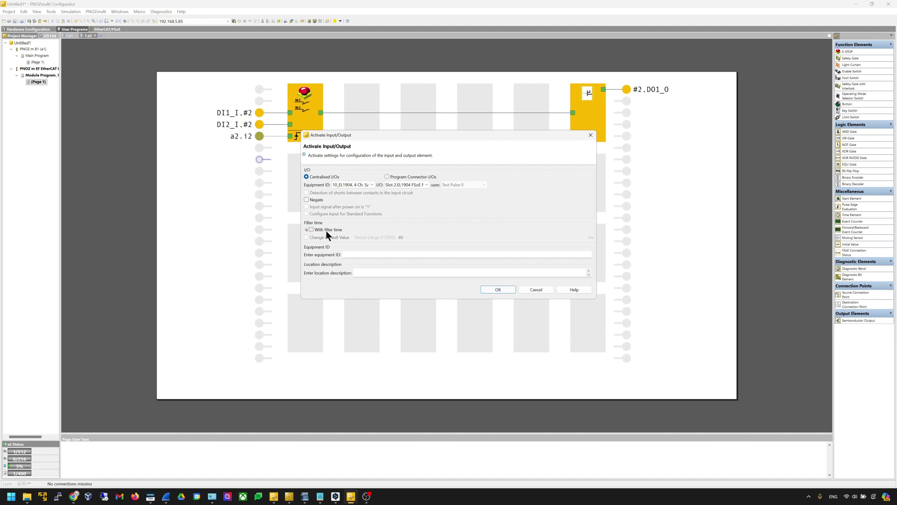
{"action": "left_click", "coordinate": [512, 289]}
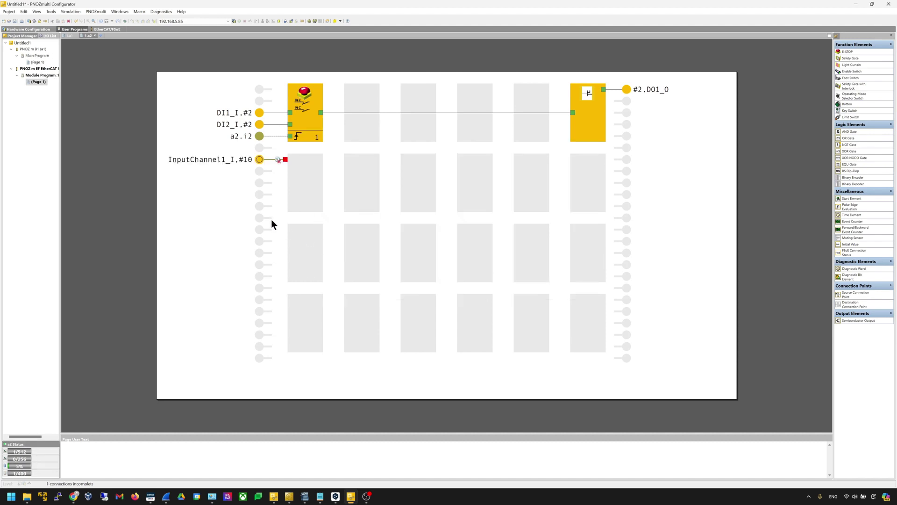
{"action": "double_click", "coordinate": [260, 160]}
{"action": "left_click", "coordinate": [148, 206]}
{"action": "left_click", "coordinate": [340, 264]}
Activate a second centralised input on 10_EL1904 InputChannel2
{"action": "right_click", "coordinate": [260, 172]}
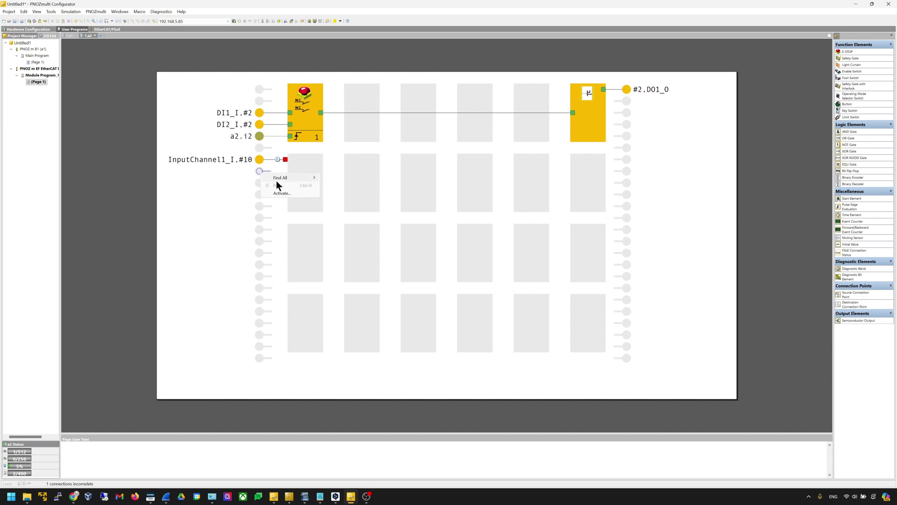
{"action": "left_click", "coordinate": [283, 194]}
{"action": "left_click", "coordinate": [313, 176]}
{"action": "left_click", "coordinate": [367, 183]}
{"action": "left_click", "coordinate": [383, 204]}
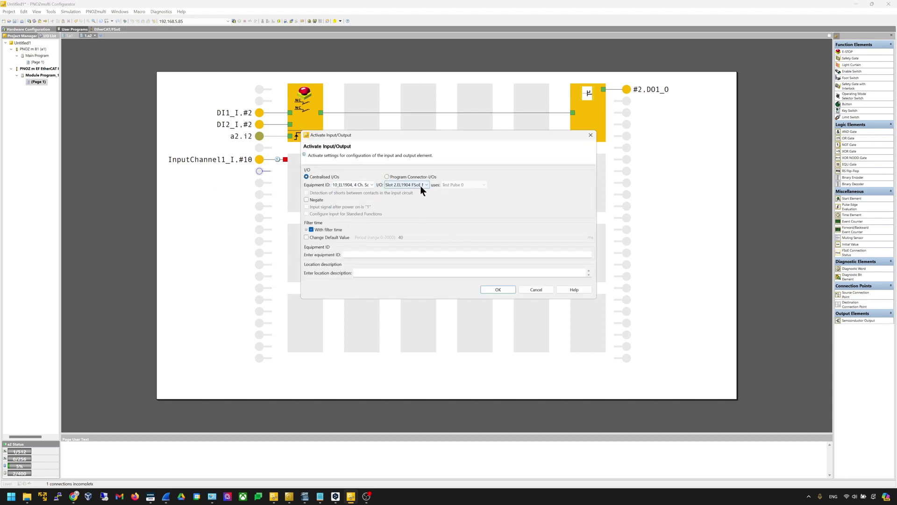
{"action": "left_click", "coordinate": [411, 186]}
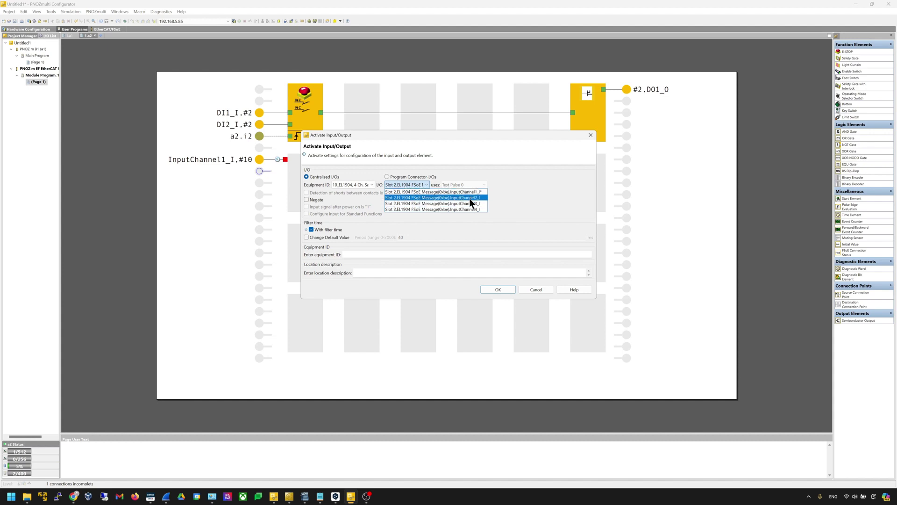
{"action": "left_click", "coordinate": [423, 196]}
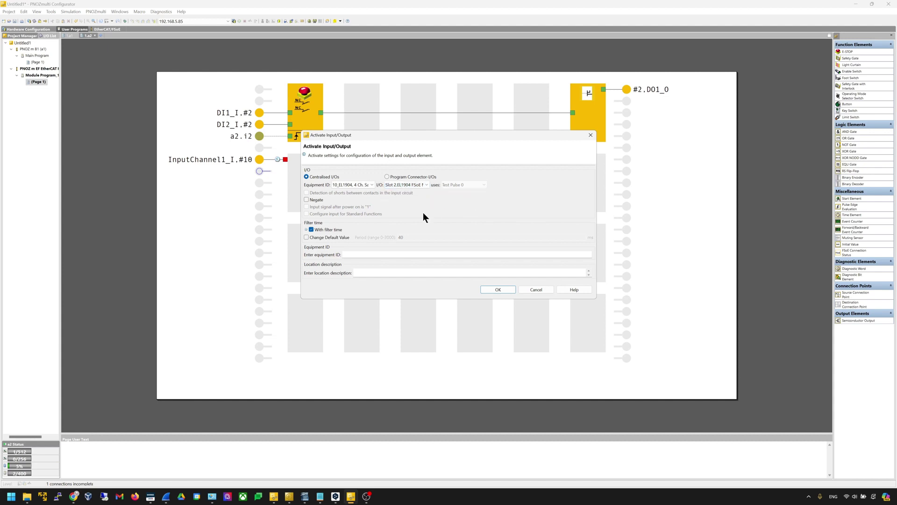
{"action": "left_click", "coordinate": [495, 288]}
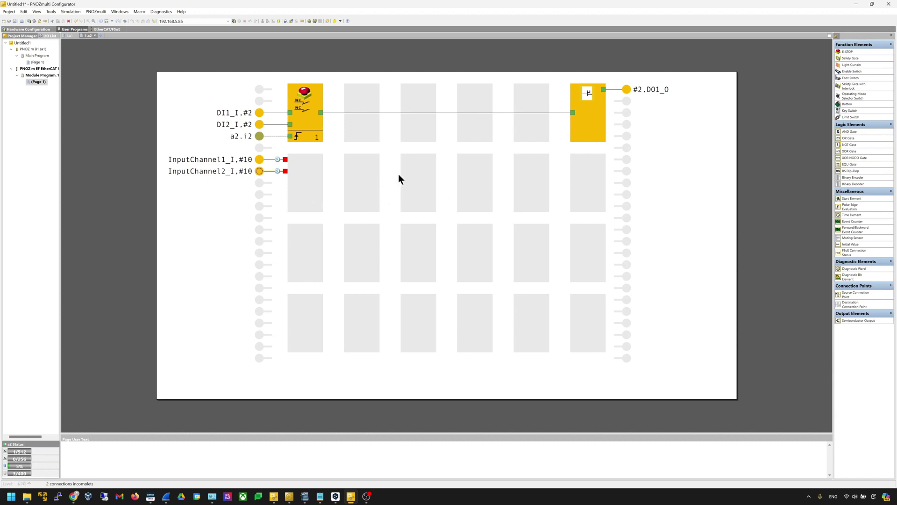
Place an AND gate and wire InputChannel1 and InputChannel2 of the EL1904 inputs to it
{"action": "left_click_drag", "start_coordinate": [849, 132], "coordinate": [365, 177]}
{"action": "left_click", "coordinate": [407, 280]}
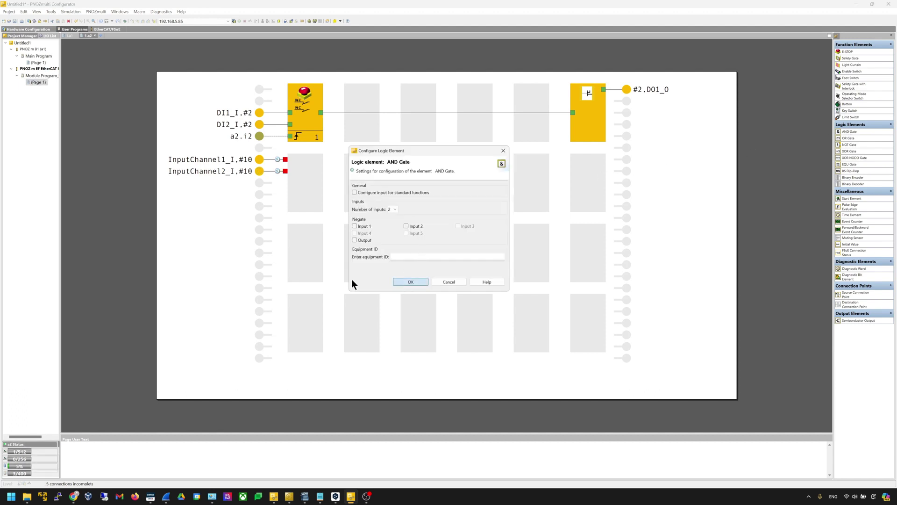
{"action": "left_click_drag", "start_coordinate": [285, 160], "coordinate": [346, 172]}
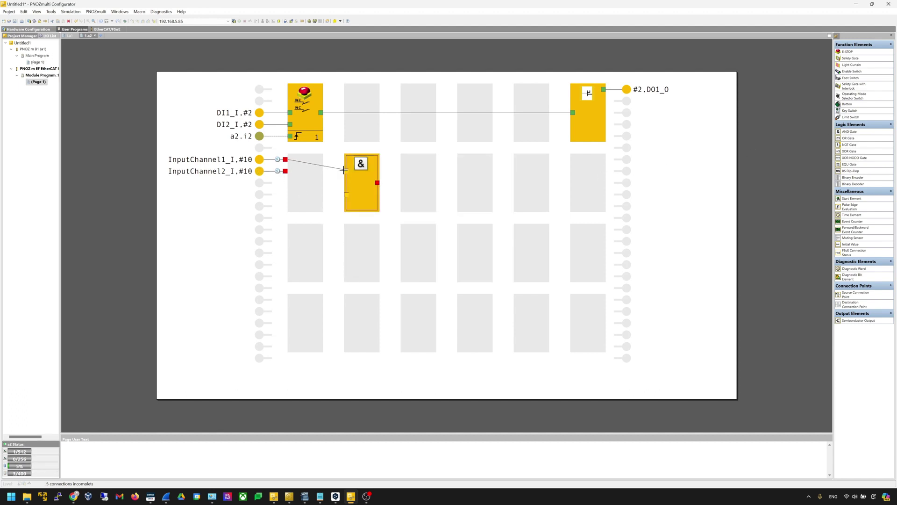
{"action": "left_click_drag", "start_coordinate": [285, 171], "coordinate": [347, 194]}
{"action": "left_click", "coordinate": [393, 230]}
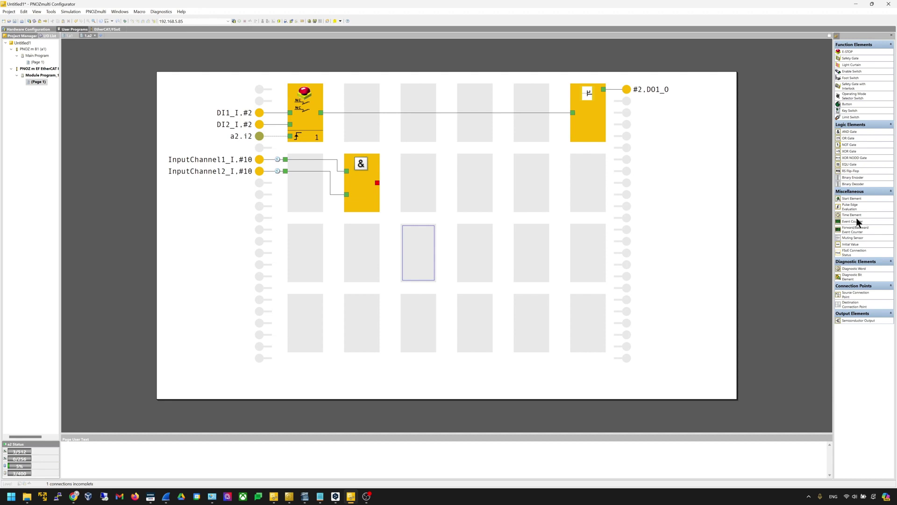
Add a 2000 ms switch-on delay time element and connect the AND gate output to it
{"action": "left_click_drag", "start_coordinate": [858, 210], "coordinate": [482, 179]}
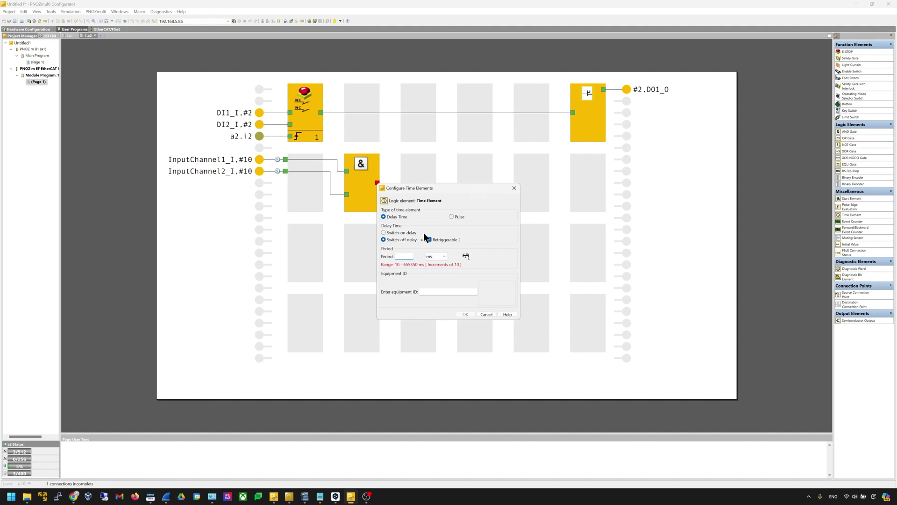
{"action": "left_click", "coordinate": [402, 234]}
{"action": "type", "text": "2000"}
{"action": "left_click", "coordinate": [463, 314]}
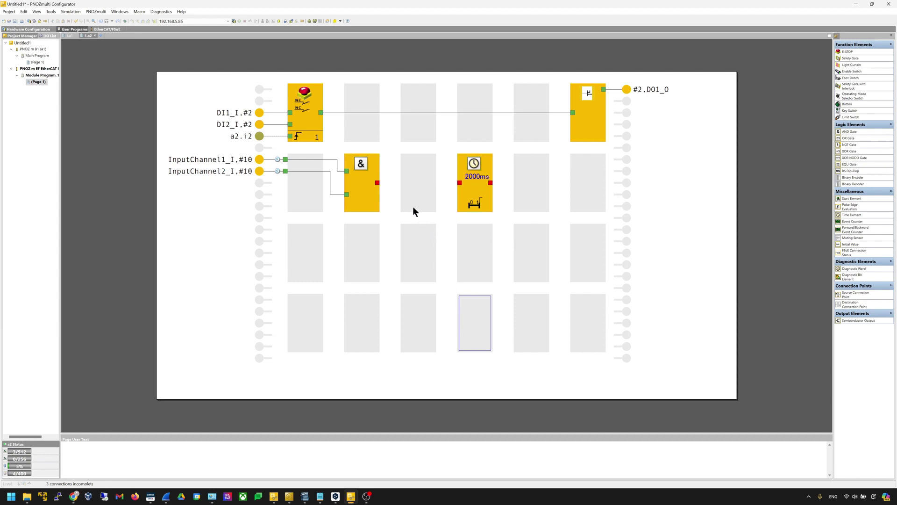
{"action": "left_click_drag", "start_coordinate": [377, 183], "coordinate": [462, 182]}
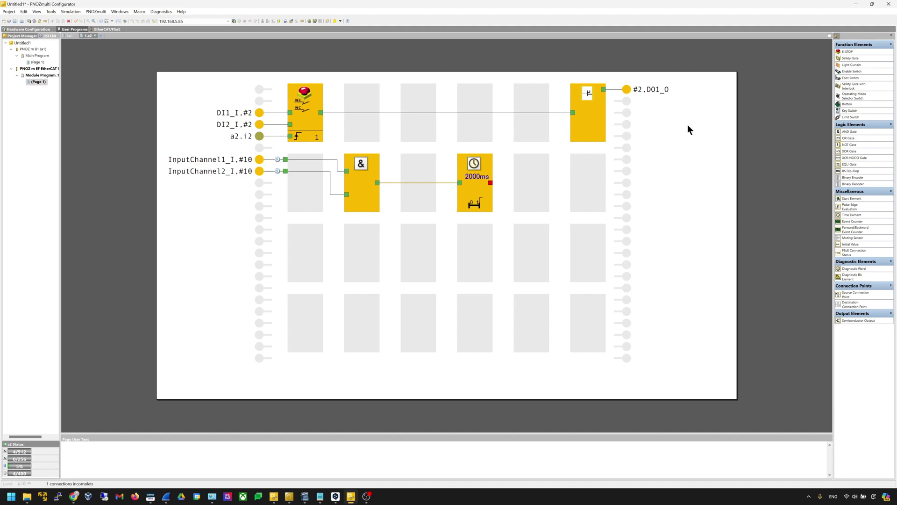
{"action": "left_click_drag", "start_coordinate": [866, 320], "coordinate": [582, 186]}
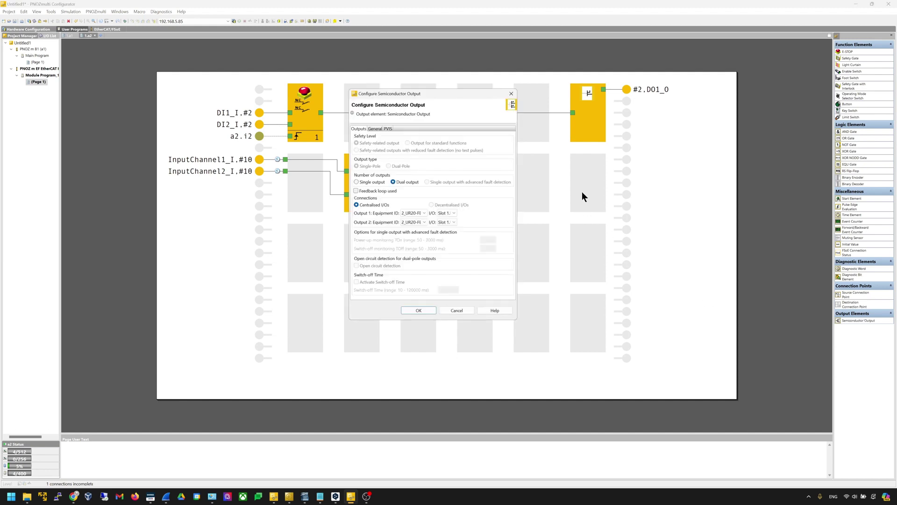
Make the semiconductor output a single output on 15_EL2904 OutputChannel1_O, fed by the timer
{"action": "left_click", "coordinate": [357, 182]}
{"action": "left_click", "coordinate": [414, 214]}
{"action": "left_click", "coordinate": [416, 224]}
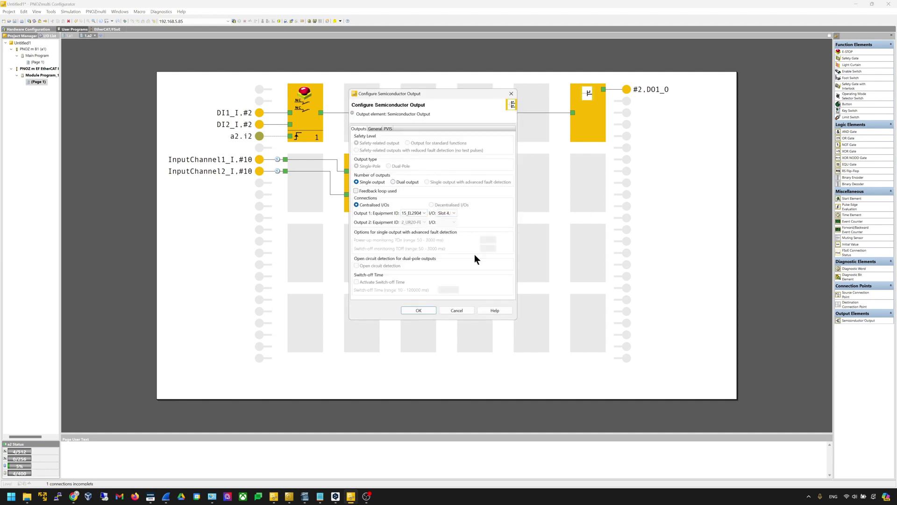
{"action": "left_click", "coordinate": [448, 212]}
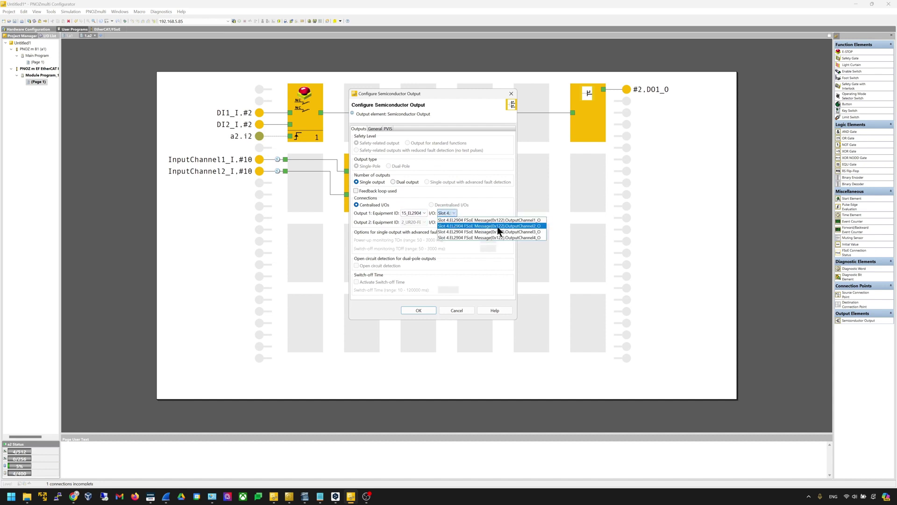
{"action": "left_click", "coordinate": [506, 220]}
{"action": "left_click", "coordinate": [452, 214]}
{"action": "left_click", "coordinate": [486, 221]}
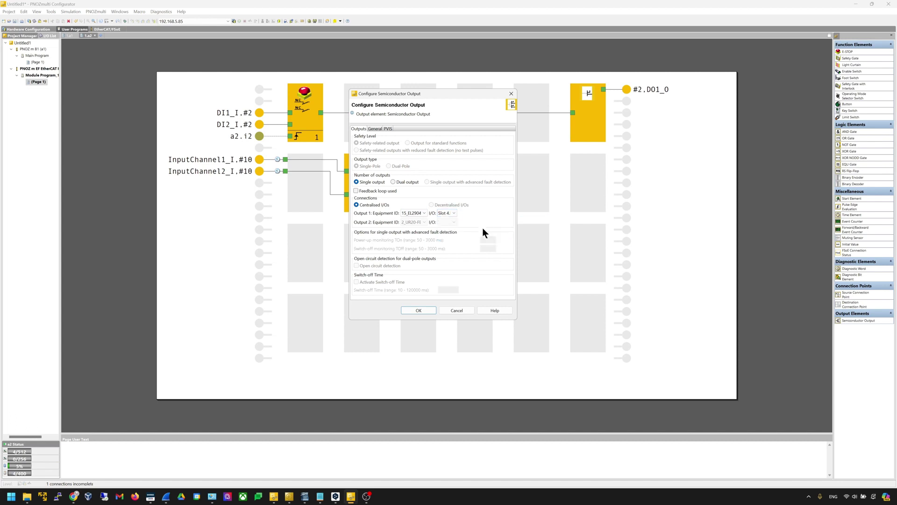
{"action": "left_click", "coordinate": [428, 309]}
{"action": "left_click_drag", "start_coordinate": [490, 184], "coordinate": [576, 184]}
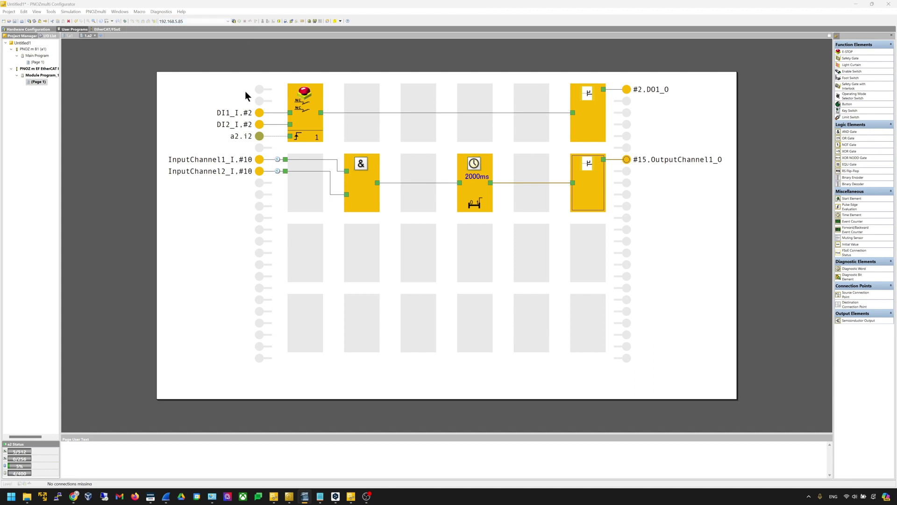
Ping 192.168.5.85 from a Command Prompt opened via cmd, then close the window
{"action": "left_click", "coordinate": [10, 496]}
{"action": "type", "text": "cmd"}
{"action": "key", "text": "Return"}
{"action": "type", "text": "ping 192.168.5.85"}
{"action": "key", "text": "Return"}
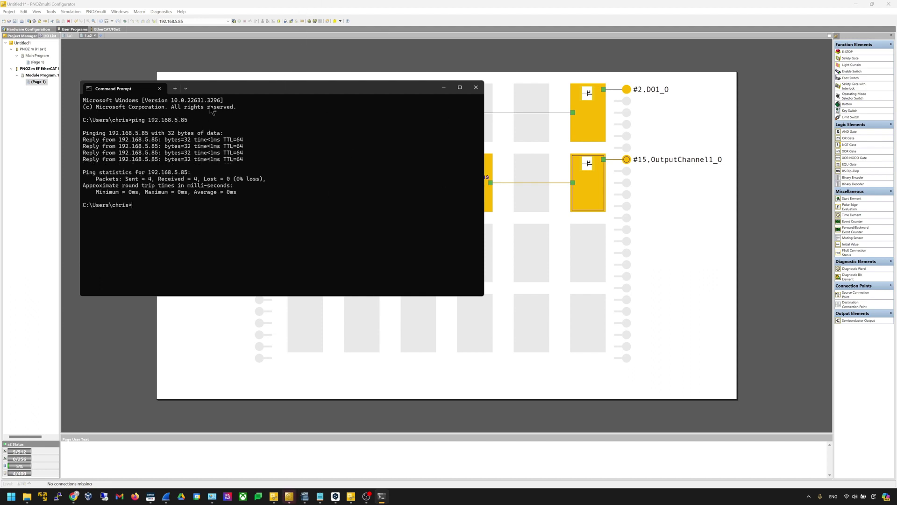
{"action": "left_click", "coordinate": [478, 86]}
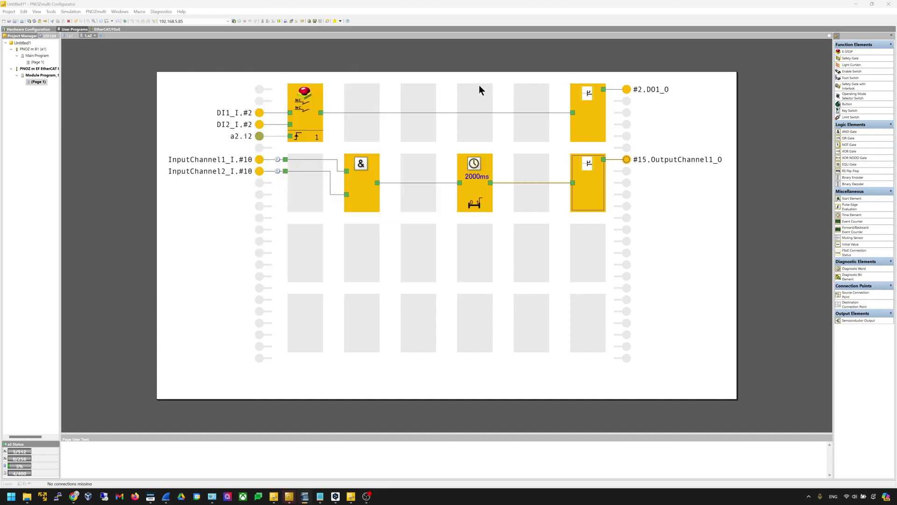
Connect to and disconnect from the base unit, then enter level 1–3 passwords and confirmations
{"action": "left_click", "coordinate": [232, 21]}
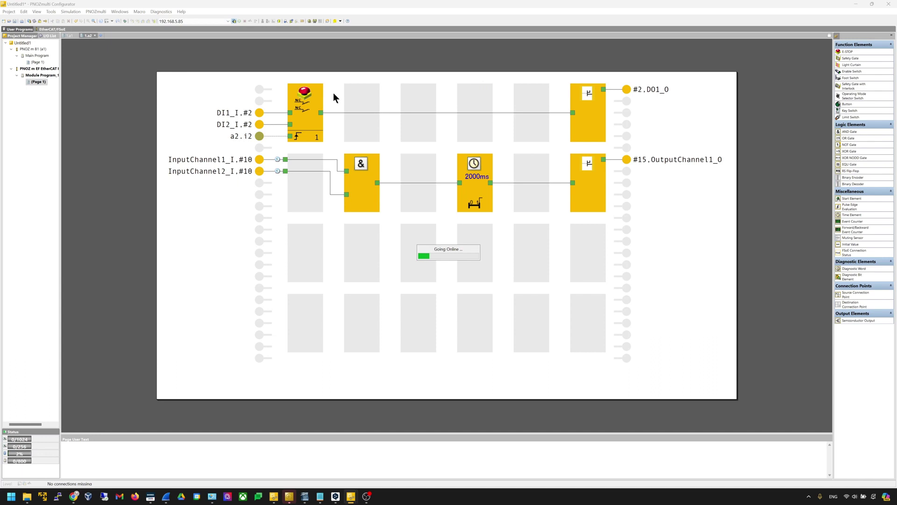
{"action": "left_click", "coordinate": [232, 21]}
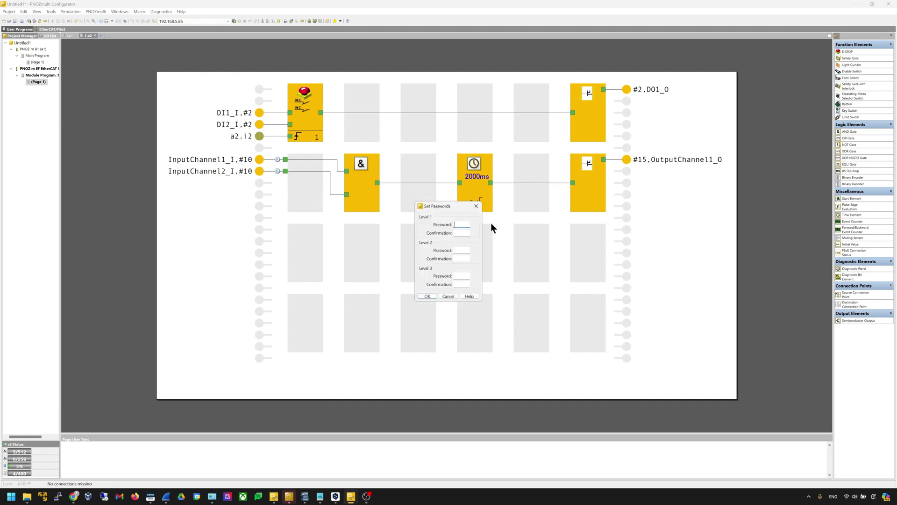
{"action": "left_click", "coordinate": [468, 232]}
{"action": "type", "text": "*"}
{"action": "left_click", "coordinate": [464, 250]}
{"action": "type", "text": "*"}
{"action": "left_click", "coordinate": [464, 258]}
{"action": "type", "text": "*"}
{"action": "left_click", "coordinate": [465, 275]}
{"action": "type", "text": "*"}
{"action": "left_click", "coordinate": [466, 284]}
{"action": "type", "text": "*"}
{"action": "key", "text": "Return"}
Re-enter the level 1–3 passwords and confirmations and accept them
{"action": "key", "text": "Tab"}
{"action": "left_click", "coordinate": [466, 250]}
{"action": "type", "text": "*"}
{"action": "left_click", "coordinate": [465, 278]}
{"action": "type", "text": "*"}
{"action": "key", "text": "Tab"}
{"action": "type", "text": "*"}
{"action": "left_click", "coordinate": [434, 296]}
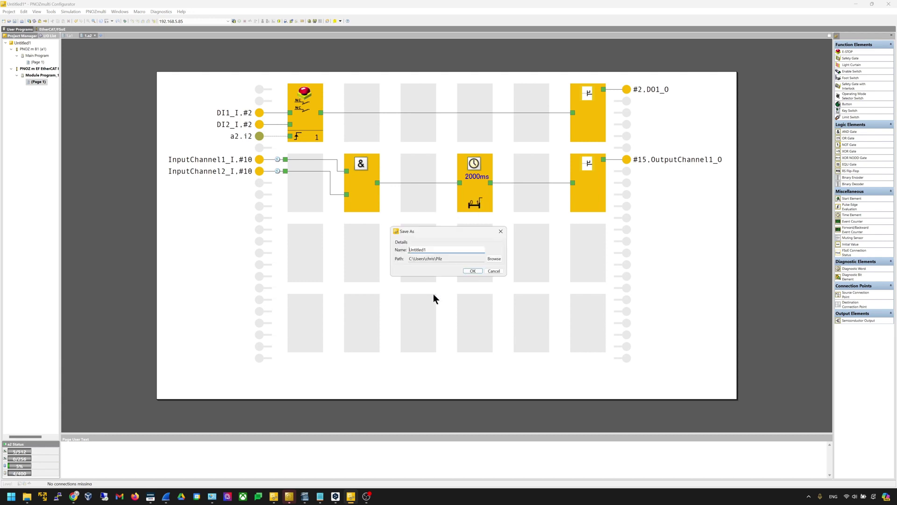
Save the project as myTestProject, close the Linker pane and compile the safety program
{"action": "left_click", "coordinate": [475, 271]}
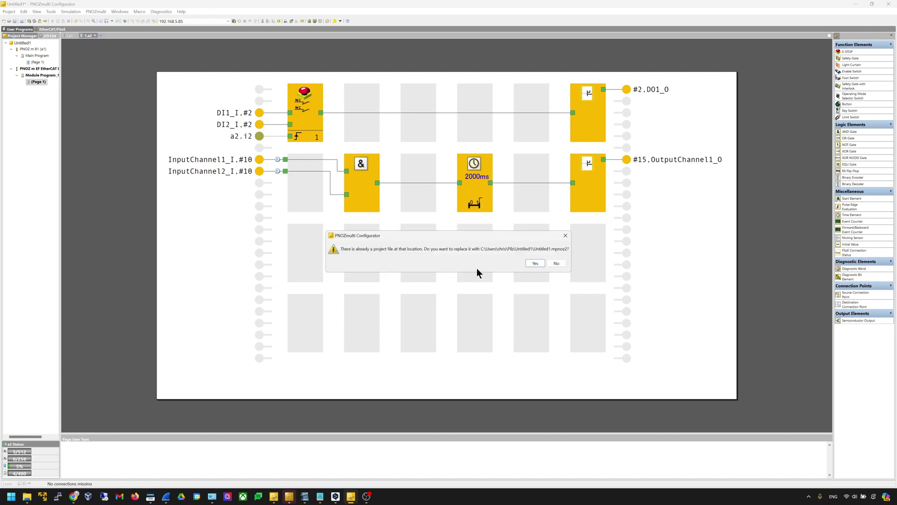
{"action": "left_click", "coordinate": [565, 236]}
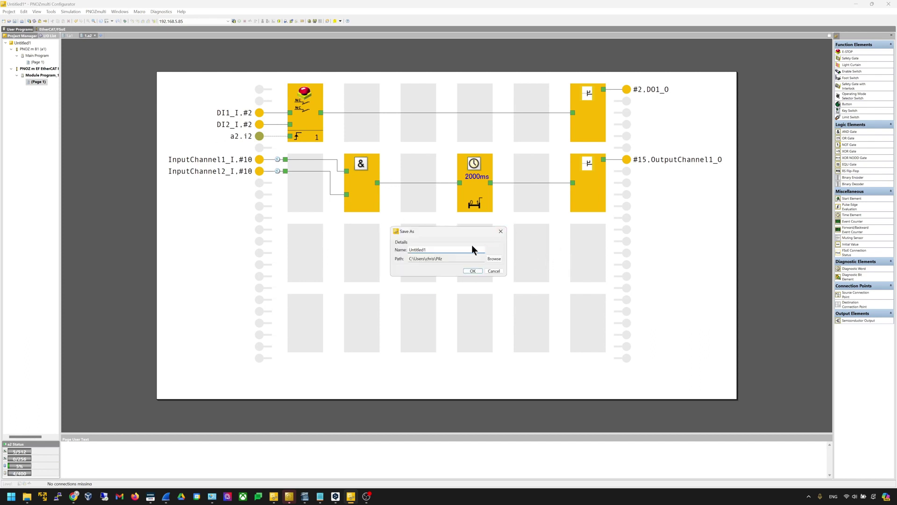
{"action": "left_click_drag", "start_coordinate": [471, 247], "coordinate": [302, 235]}
{"action": "type", "text": "myYes"}
{"action": "key", "text": "BackSpace"}
{"action": "type", "text": "TTest1"}
{"action": "key", "text": "Return"}
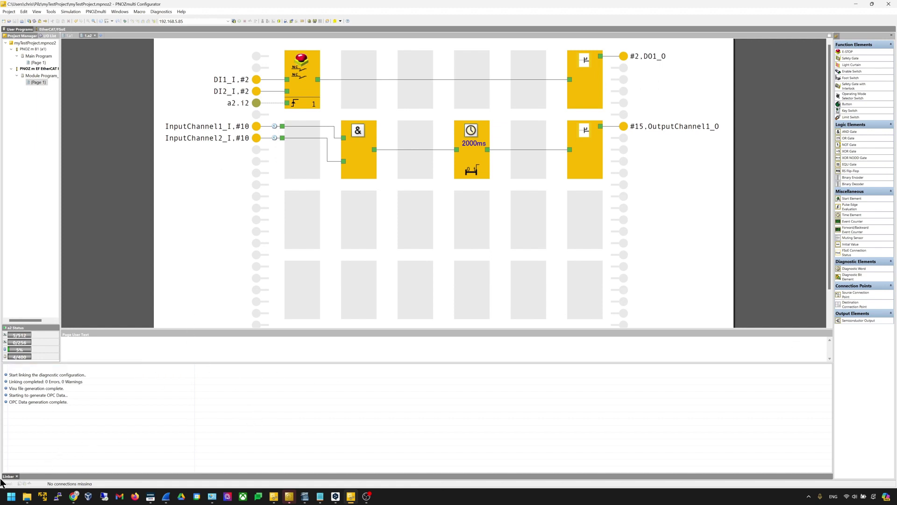
{"action": "left_click", "coordinate": [17, 476]}
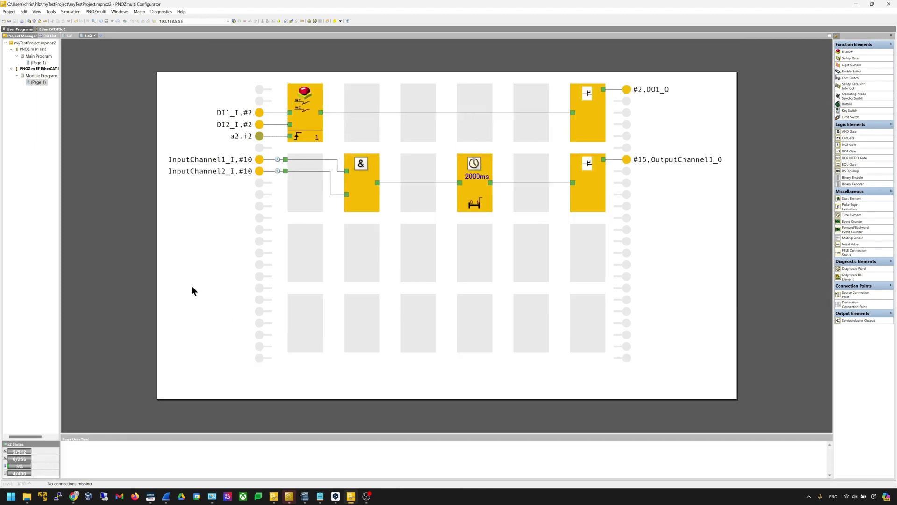
{"action": "left_click", "coordinate": [233, 22]}
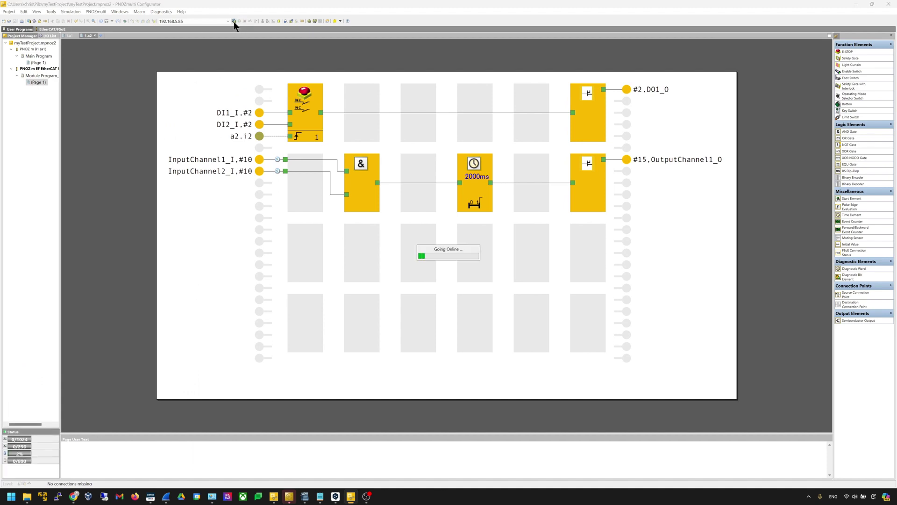
In the PNOZmulti Project Manager, enter the base unit's order and serial numbers
{"action": "left_click", "coordinate": [97, 11]}
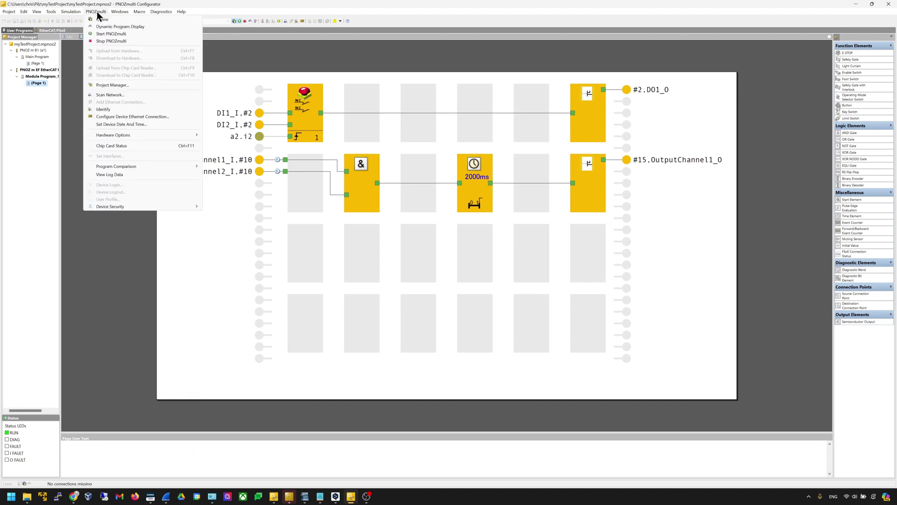
{"action": "left_click", "coordinate": [141, 84]}
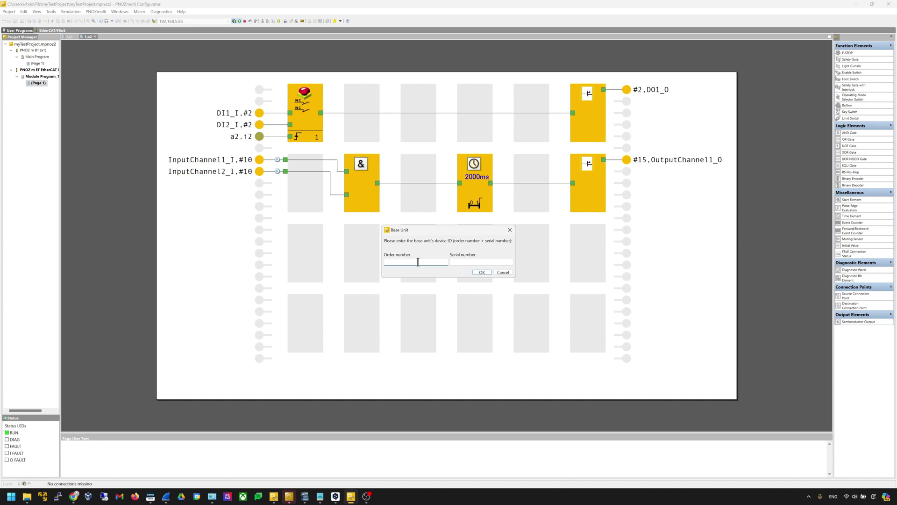
{"action": "type", "text": "772101"}
{"action": "left_click", "coordinate": [451, 262]}
{"action": "left_click", "coordinate": [481, 273]}
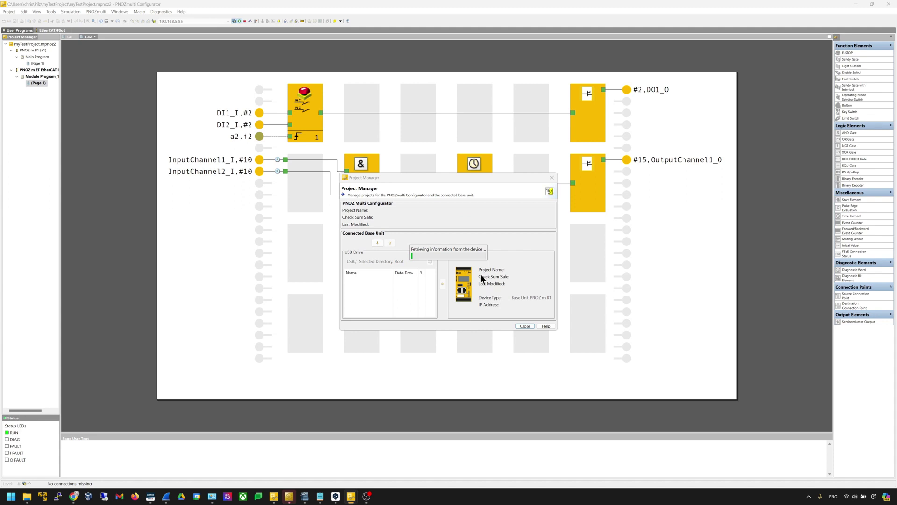
Download via Device Ethernet Connection, save to USB memory and activate, then restart the PNOZmulti
{"action": "left_click", "coordinate": [378, 242]}
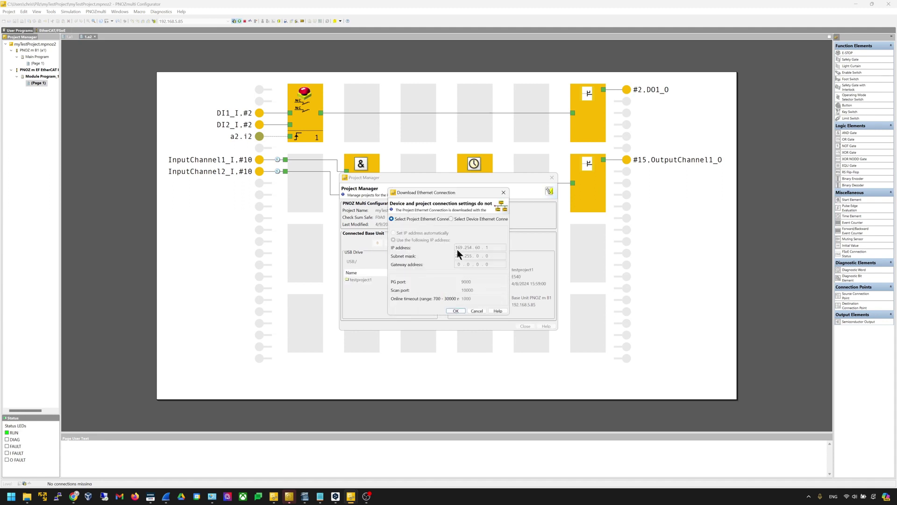
{"action": "left_click", "coordinate": [465, 220]}
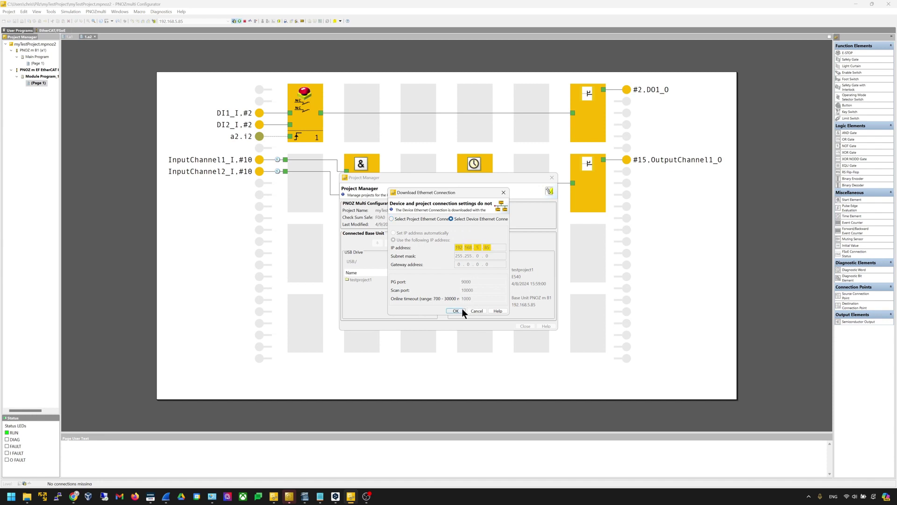
{"action": "left_click", "coordinate": [462, 310]}
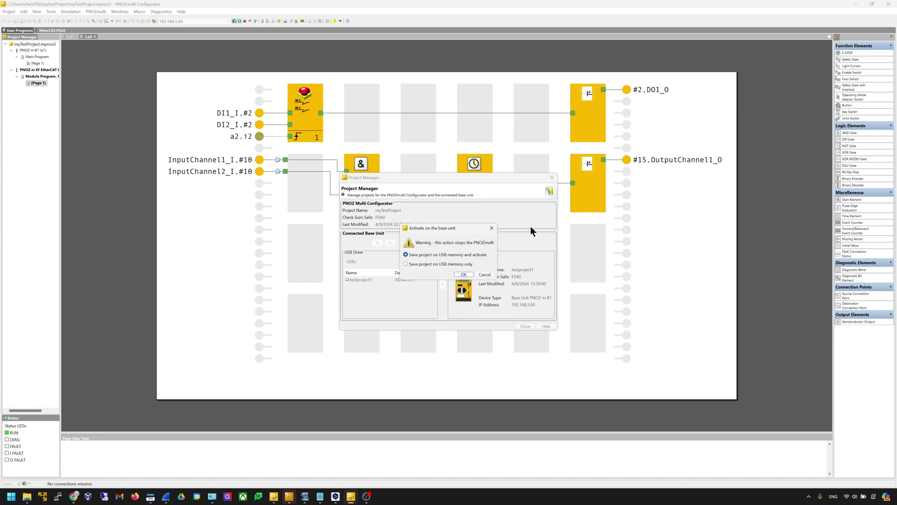
{"action": "left_click", "coordinate": [471, 274]}
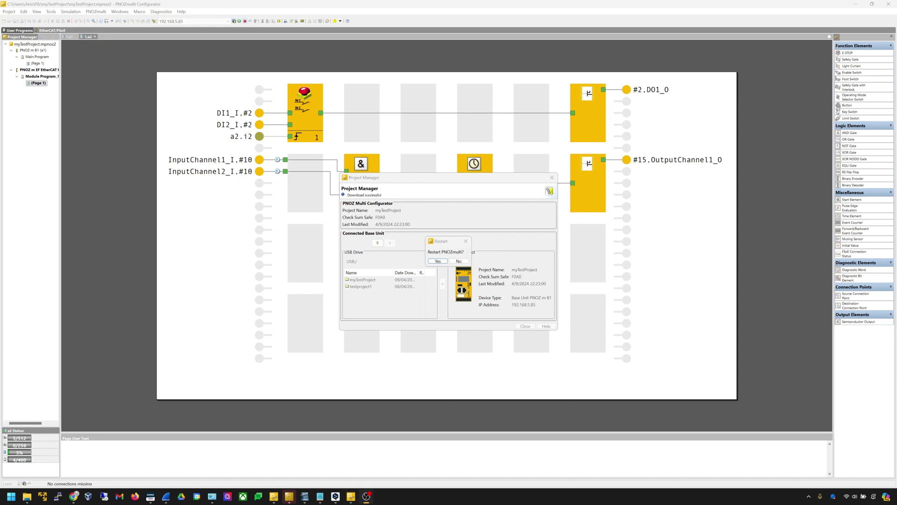
{"action": "left_click", "coordinate": [438, 261]}
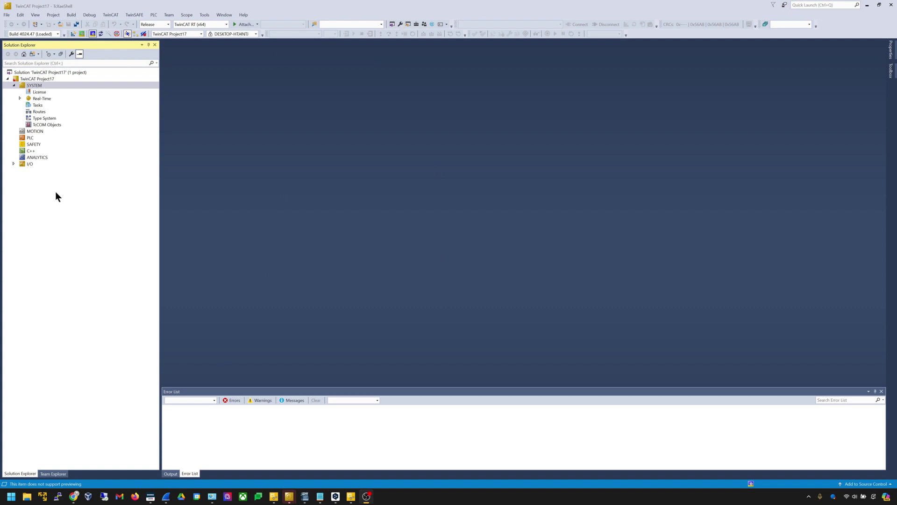
Add an EtherCAT Master device under I/O Devices
{"action": "left_click", "coordinate": [24, 164]}
{"action": "left_click", "coordinate": [59, 171]}
{"action": "right_click", "coordinate": [59, 171]}
{"action": "left_click", "coordinate": [80, 175]}
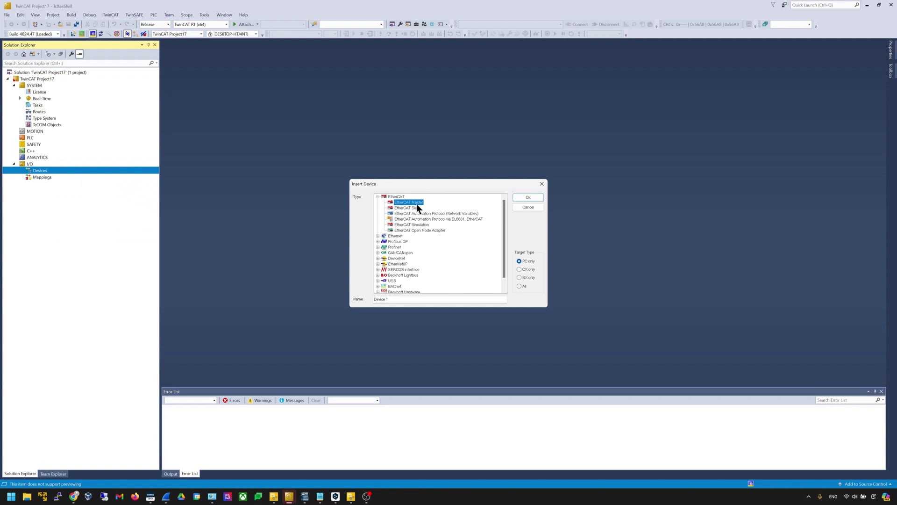
{"action": "left_click", "coordinate": [529, 197]}
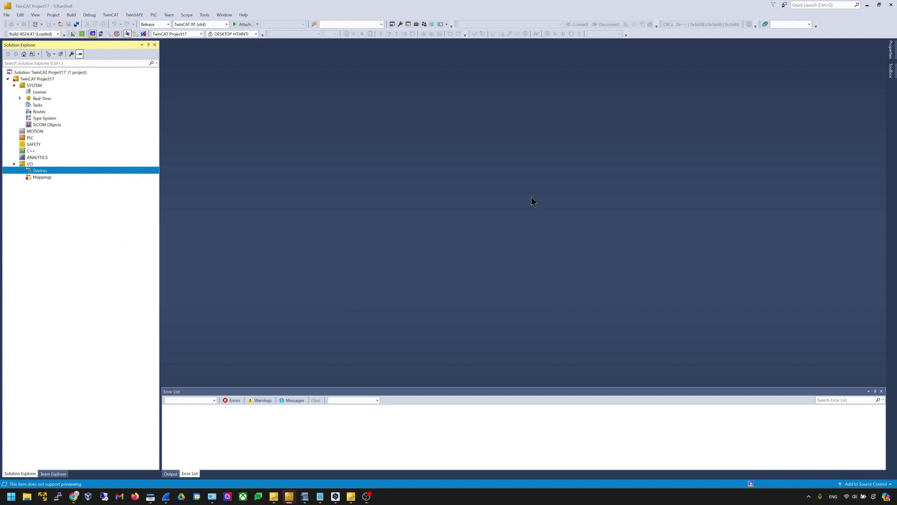
Check Device 1's Adapter tab, close the editor, and scan Device 1 for boxes
{"action": "double_click", "coordinate": [89, 178]}
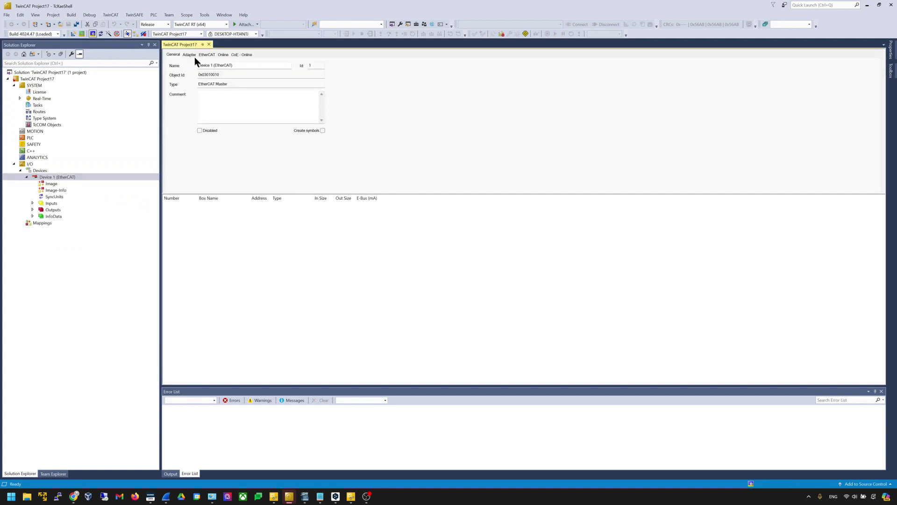
{"action": "left_click", "coordinate": [192, 56]}
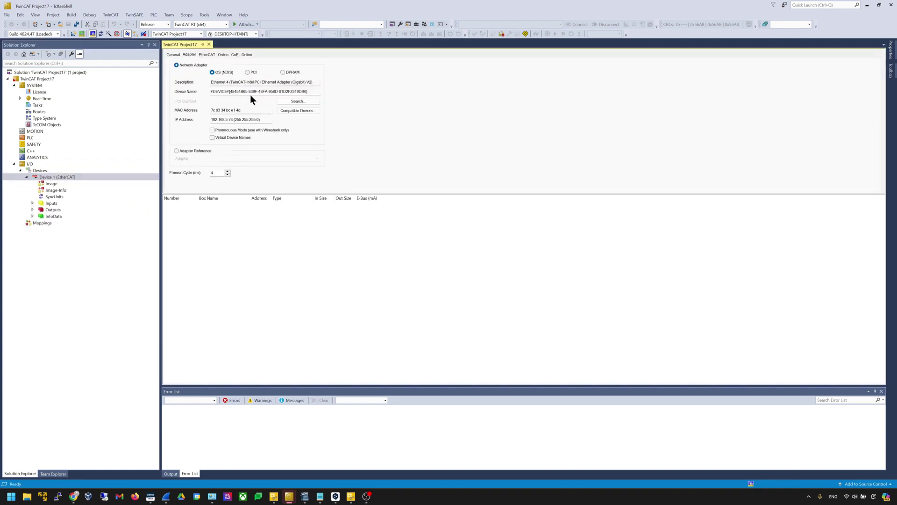
{"action": "left_click", "coordinate": [298, 101]}
{"action": "left_click", "coordinate": [513, 222]}
{"action": "left_click", "coordinate": [209, 45]}
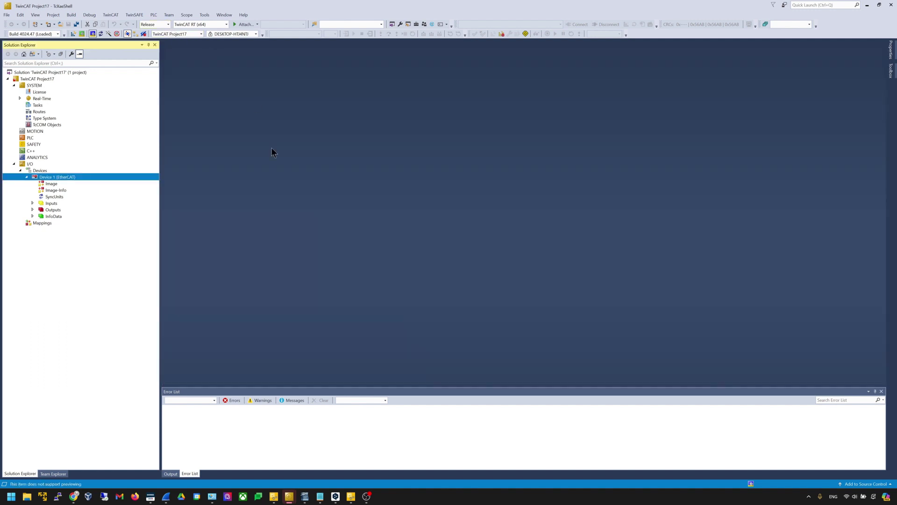
{"action": "right_click", "coordinate": [84, 177]}
{"action": "left_click", "coordinate": [99, 275]}
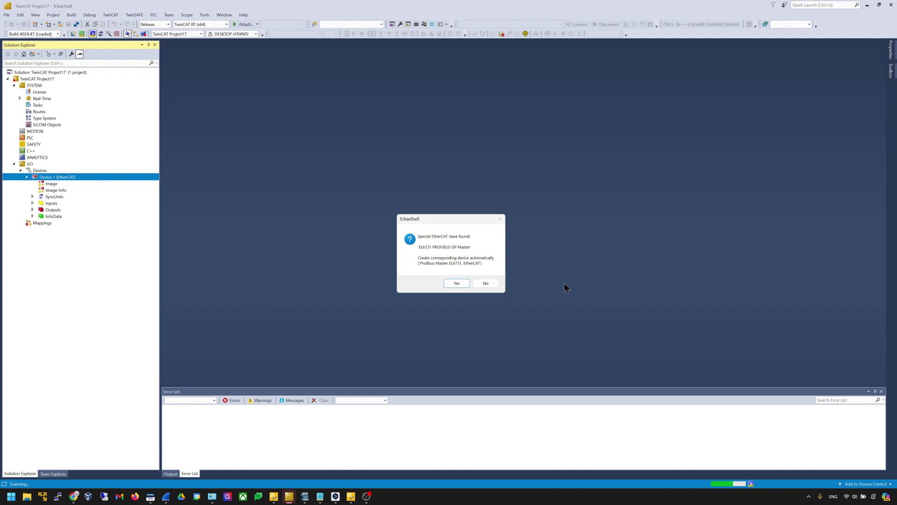
Accept the EL6731 PROFIBUS and EL6751 CANopen master devices and confirm scanning for boxes
{"action": "key", "text": "Return"}
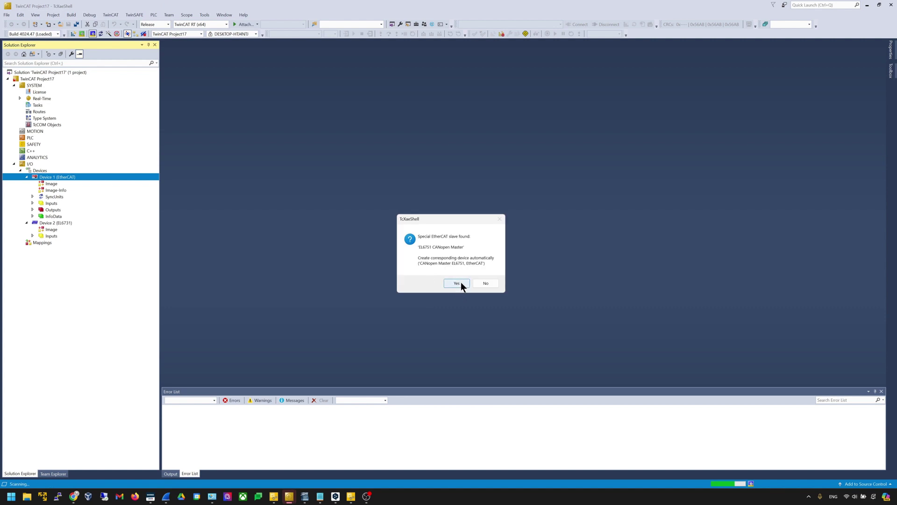
{"action": "left_click", "coordinate": [461, 282]}
{"action": "left_click", "coordinate": [411, 270]}
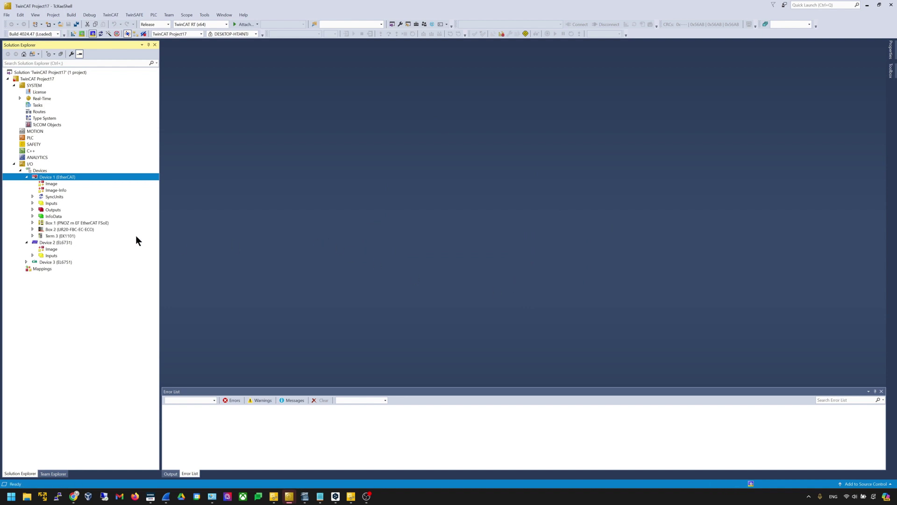
Expand Term 3 (EK1101) in Solution Explorer to reveal its terminals
{"action": "left_click", "coordinate": [88, 221]}
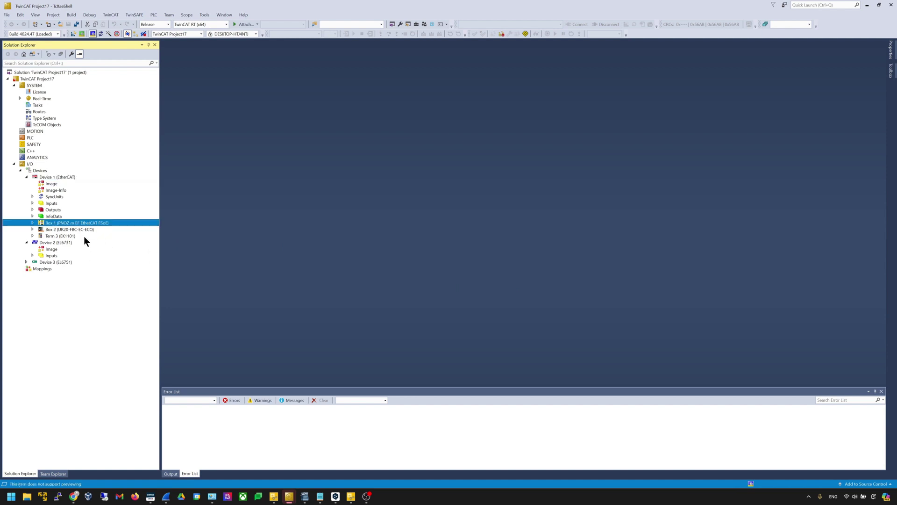
{"action": "left_click", "coordinate": [85, 231]}
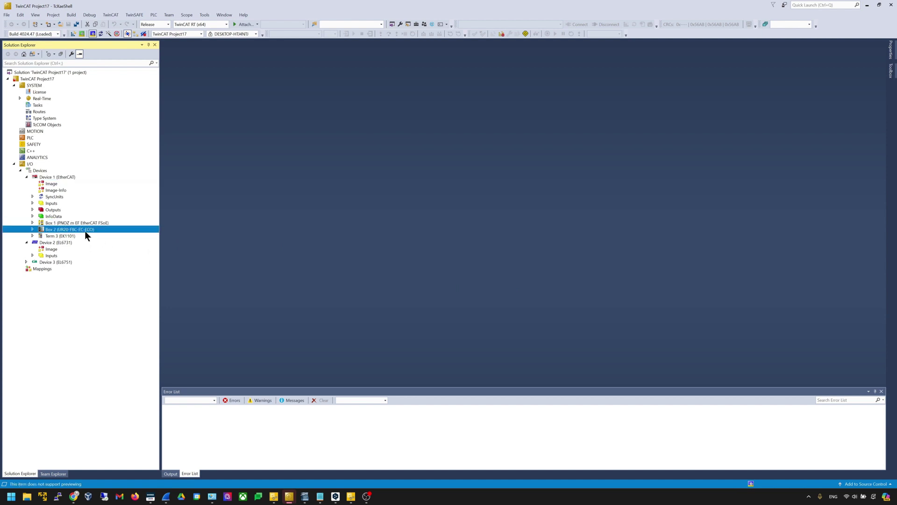
{"action": "left_click", "coordinate": [85, 236]}
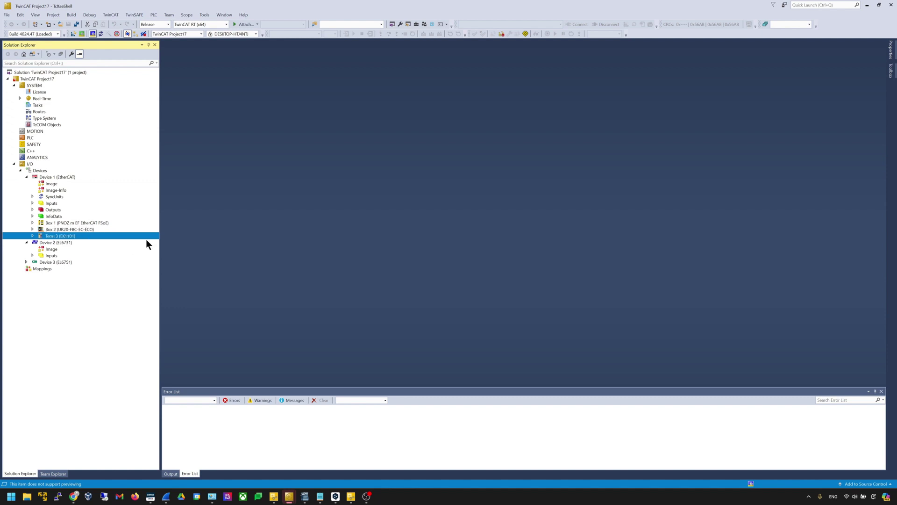
{"action": "key", "text": "Right"}
{"action": "key", "text": "Down"}
{"action": "key", "text": "Down"}
{"action": "key", "text": "Down"}
{"action": "key", "text": "Down"}
{"action": "key", "text": "Down"}
{"action": "key", "text": "Down"}
{"action": "key", "text": "Down"}
{"action": "key", "text": "Down"}
{"action": "key", "text": "Down"}
{"action": "key", "text": "Down"}
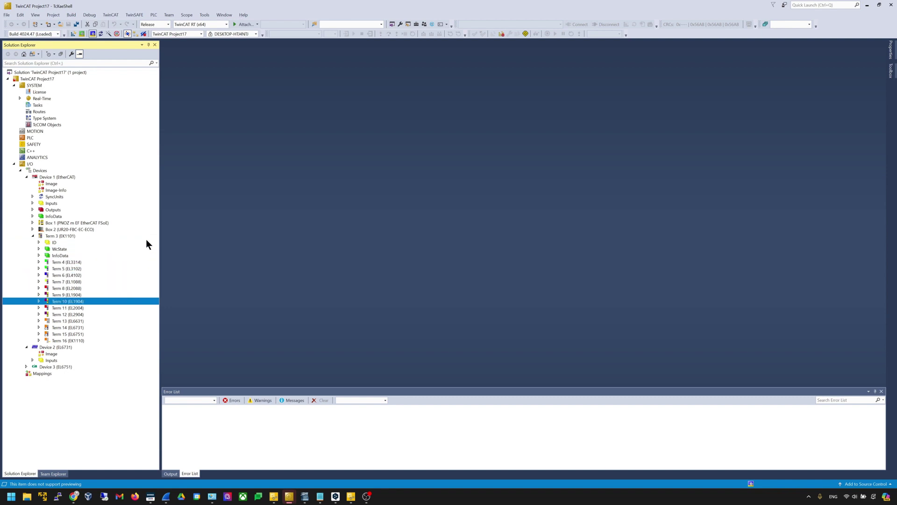
{"action": "key", "text": "Down"}
{"action": "key", "text": "Up"}
{"action": "key", "text": "Up"}
{"action": "left_click", "coordinate": [88, 218]}
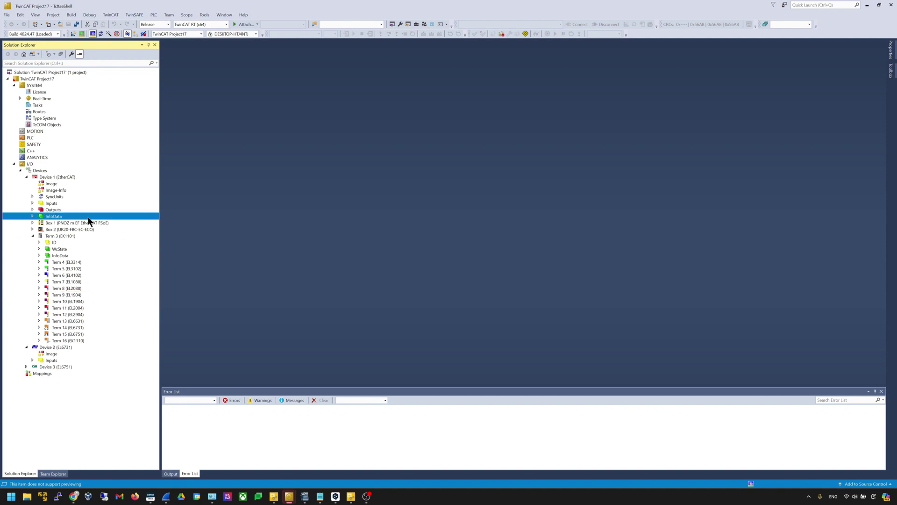
Expand Box 1 (PNOZ m EF) and its Modules 1–4, then return to PNOZmulti Configurator
{"action": "left_click", "coordinate": [116, 222]}
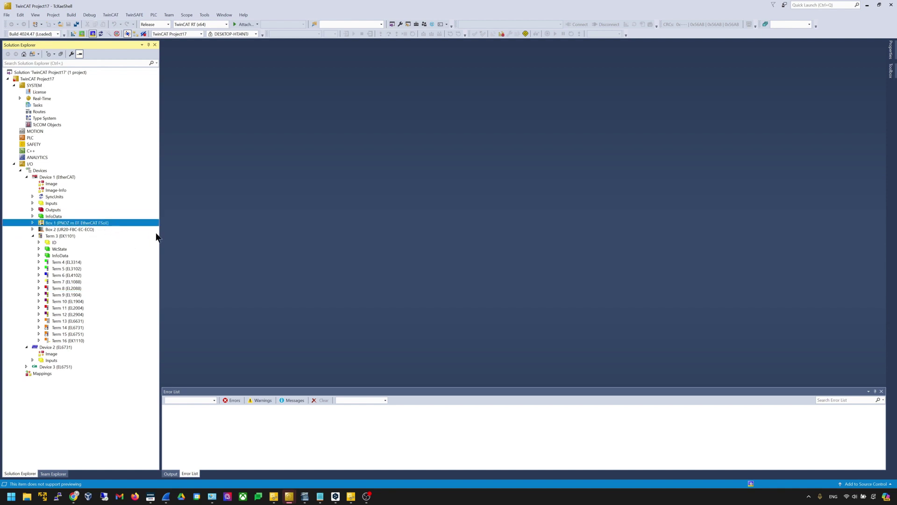
{"action": "key", "text": "Right"}
{"action": "key", "text": "Down"}
{"action": "key", "text": "Down"}
{"action": "key", "text": "Down"}
{"action": "key", "text": "Down"}
{"action": "key", "text": "Down"}
{"action": "key", "text": "Down"}
{"action": "key", "text": "Down"}
{"action": "key", "text": "Up"}
{"action": "key", "text": "Up"}
{"action": "key", "text": "Up"}
{"action": "key", "text": "Up"}
{"action": "key", "text": "Right"}
{"action": "key", "text": "Down"}
{"action": "key", "text": "Down"}
{"action": "key", "text": "Down"}
{"action": "key", "text": "Right"}
{"action": "key", "text": "Down"}
{"action": "key", "text": "Down"}
{"action": "key", "text": "Down"}
{"action": "key", "text": "Right"}
{"action": "key", "text": "Down"}
{"action": "key", "text": "Down"}
{"action": "key", "text": "Down"}
{"action": "key", "text": "Right"}
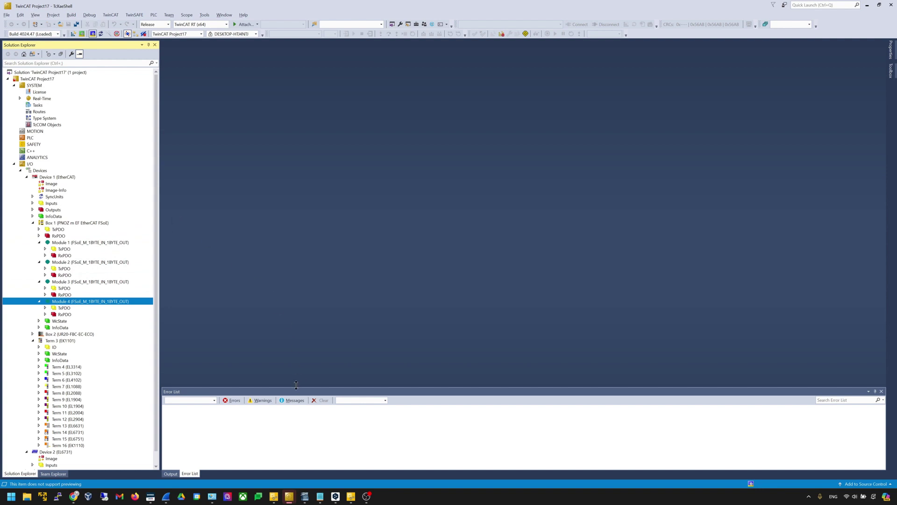
{"action": "left_click", "coordinate": [277, 494]}
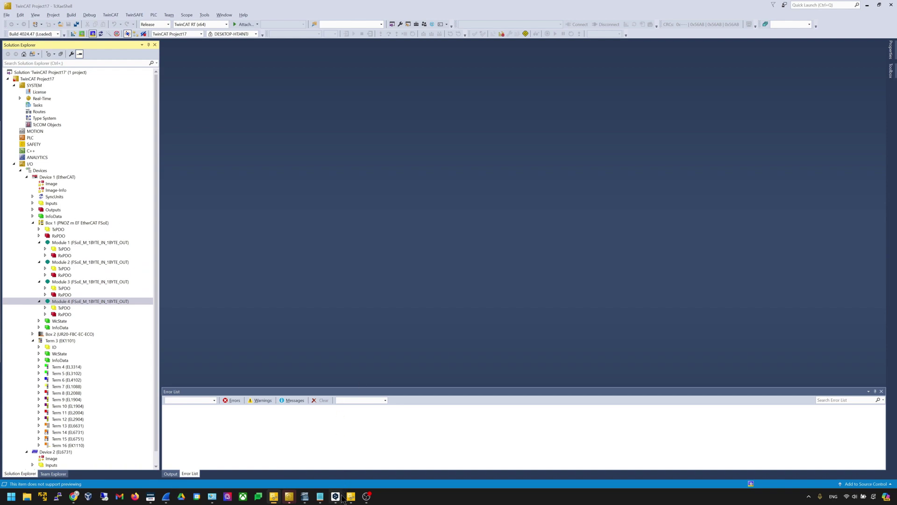
{"action": "left_click", "coordinate": [356, 498]}
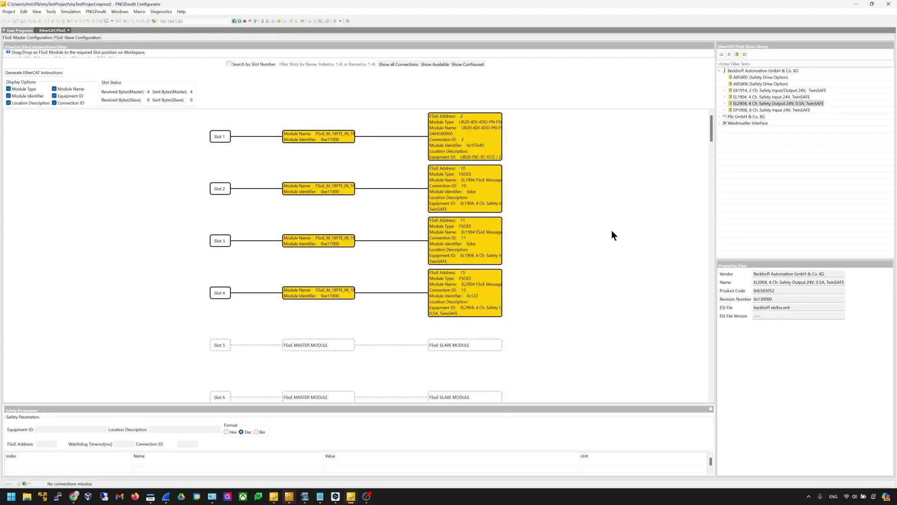
Restore the PNOZmulti Configurator window and bring TwinCAT's Solution Explorer back in front
{"action": "double_click", "coordinate": [377, 4]}
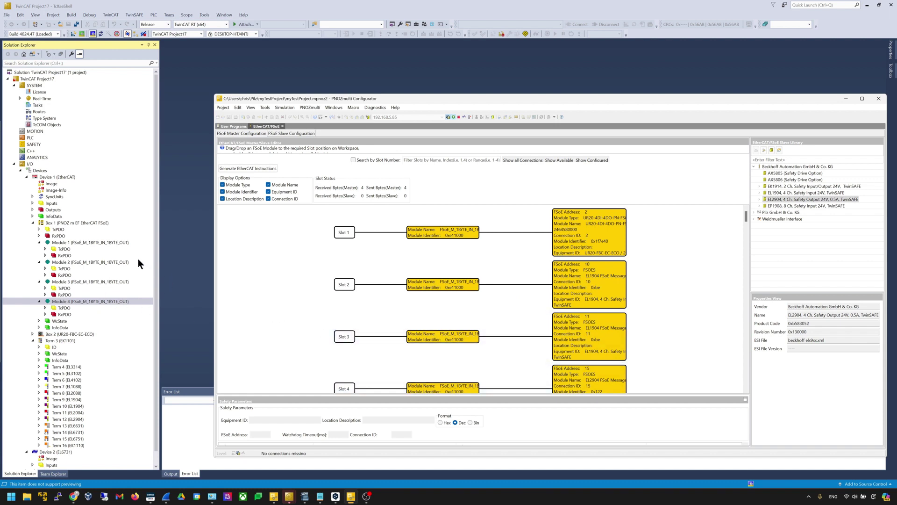
{"action": "double_click", "coordinate": [77, 251]}
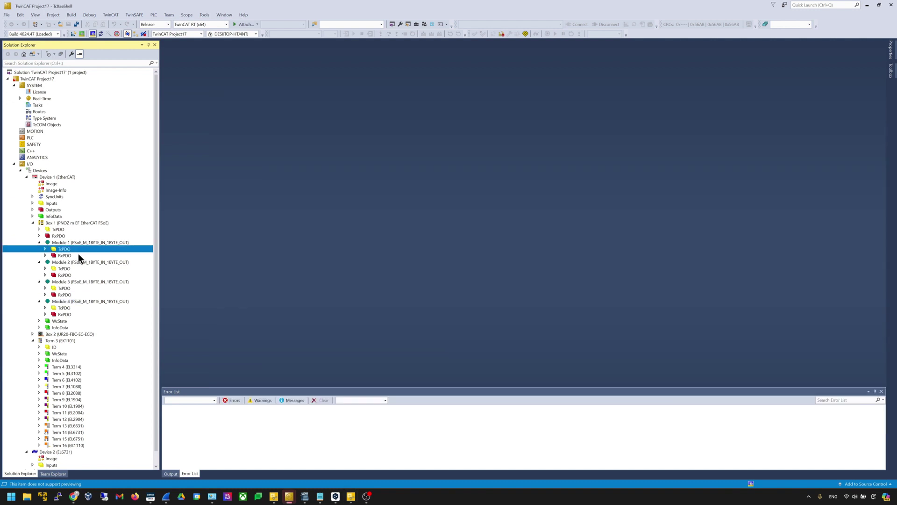
Expand the FSOE entries under Module 1's TxPDO and RxPDO
{"action": "key", "text": "Down"}
{"action": "key", "text": "Down"}
{"action": "key", "text": "Right"}
{"action": "key", "text": "Up"}
{"action": "key", "text": "Right"}
{"action": "key", "text": "Down"}
{"action": "key", "text": "Down"}
{"action": "key", "text": "Down"}
{"action": "key", "text": "Down"}
{"action": "key", "text": "Down"}
{"action": "key", "text": "Down"}
{"action": "key", "text": "Right"}
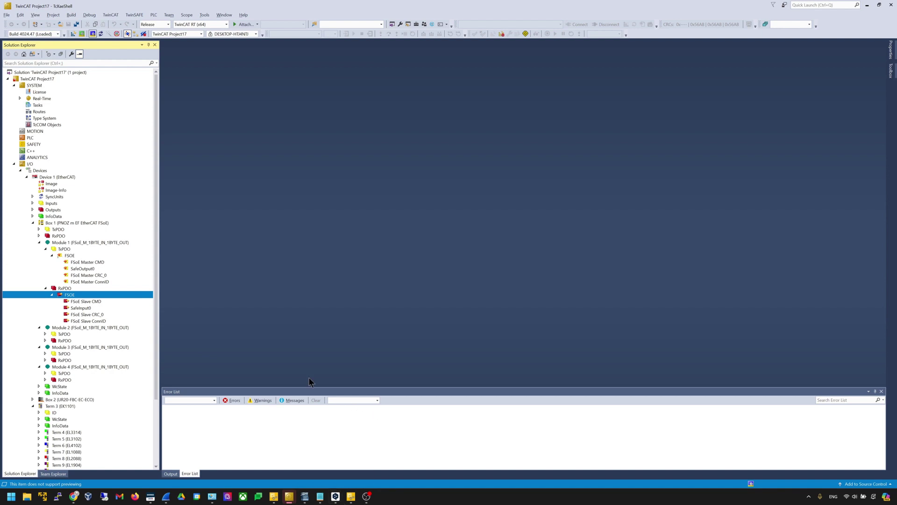
Open the configuration of Box 1 (PNOZ m EF EtherCAT FSoE)
{"action": "scroll", "coordinate": [88, 361], "scroll_direction": "down", "scroll_amount": 1}
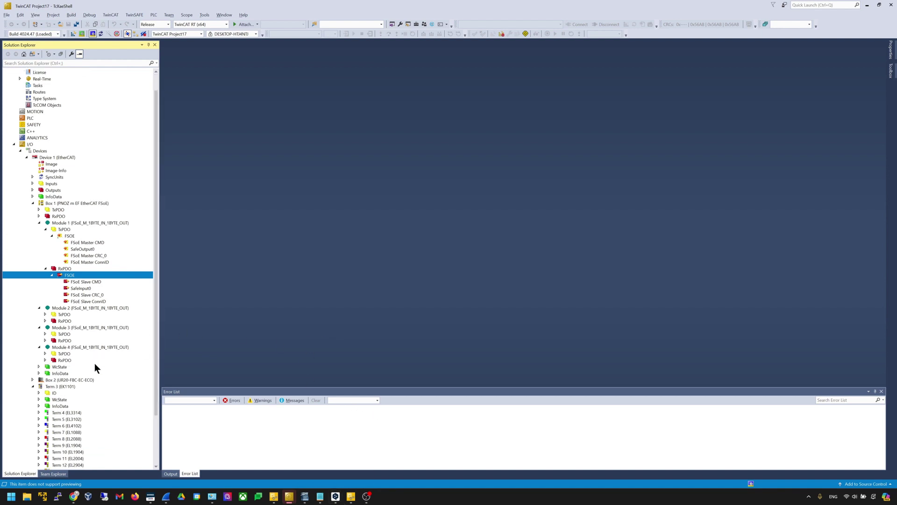
{"action": "left_click", "coordinate": [98, 386]}
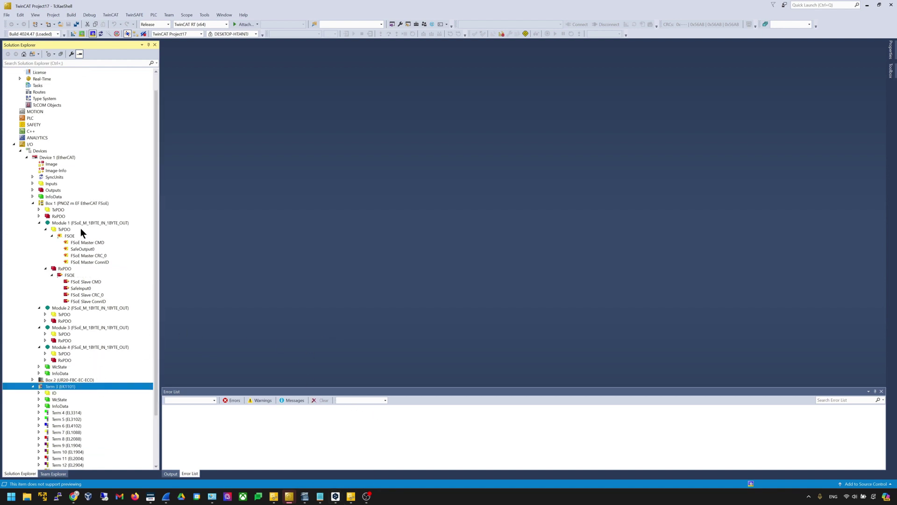
{"action": "left_click", "coordinate": [82, 205]}
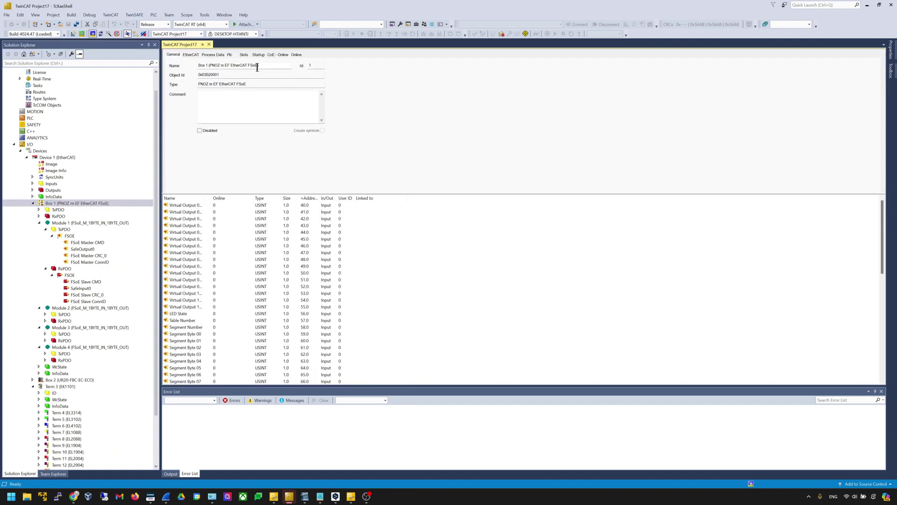
Check Box 1's Slots 1–4 hold FSoE_M_1BYTE modules, then close the editor
{"action": "left_click", "coordinate": [244, 55]}
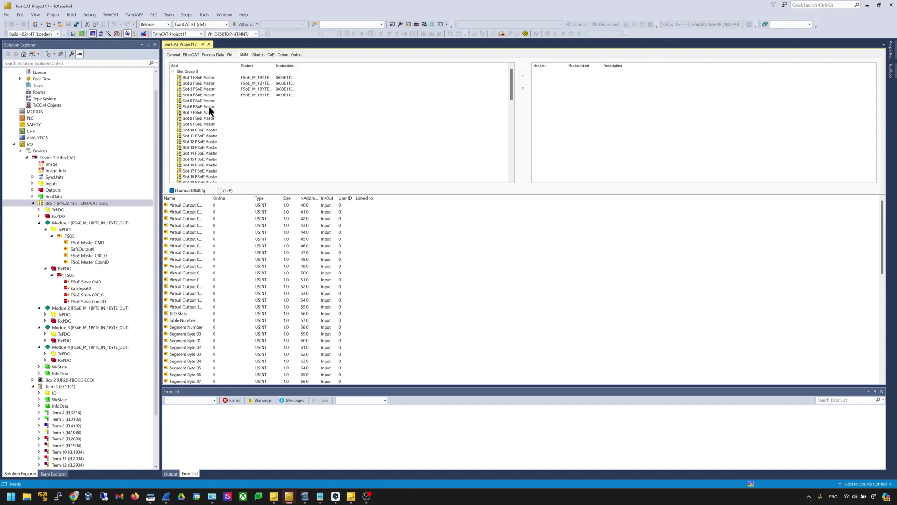
{"action": "scroll", "coordinate": [215, 138], "scroll_direction": "down", "scroll_amount": 2}
{"action": "left_click", "coordinate": [215, 141]}
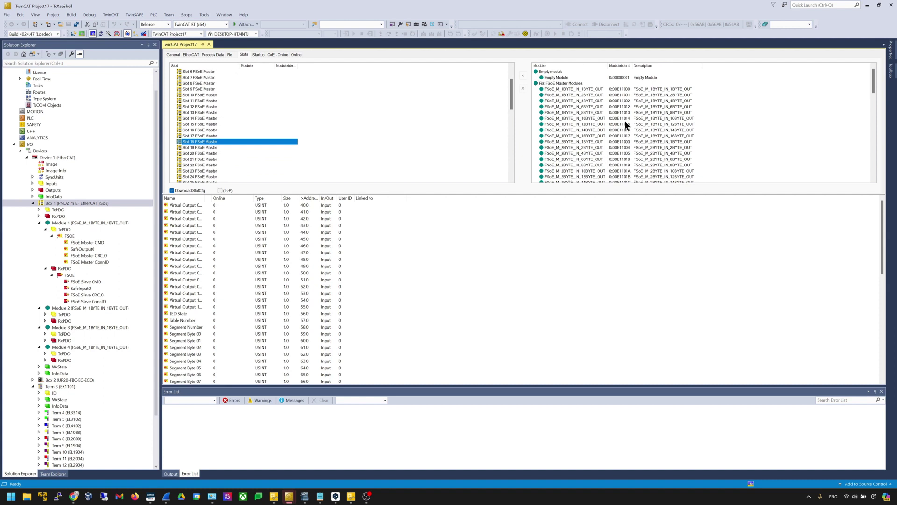
{"action": "scroll", "coordinate": [365, 147], "scroll_direction": "down", "scroll_amount": 14}
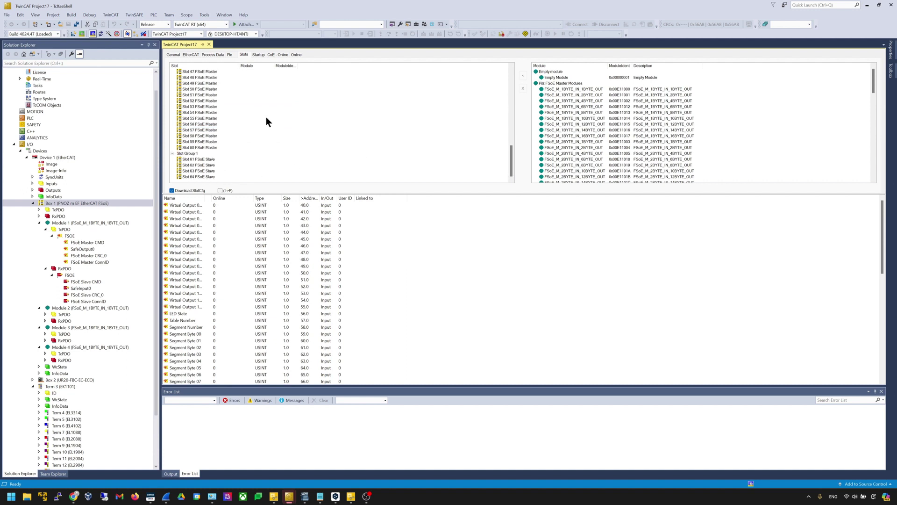
{"action": "scroll", "coordinate": [308, 173], "scroll_direction": "up", "scroll_amount": 16}
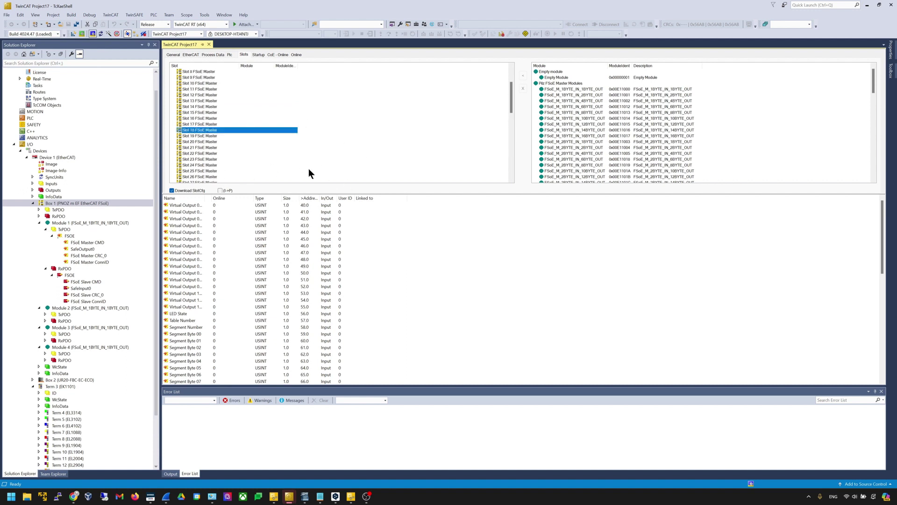
{"action": "scroll", "coordinate": [308, 173], "scroll_direction": "down", "scroll_amount": 15}
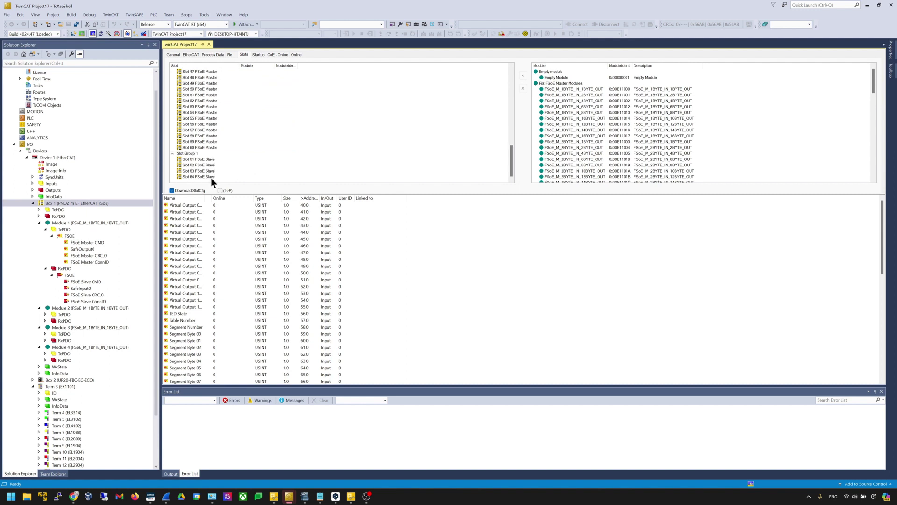
{"action": "scroll", "coordinate": [221, 167], "scroll_direction": "up", "scroll_amount": 15}
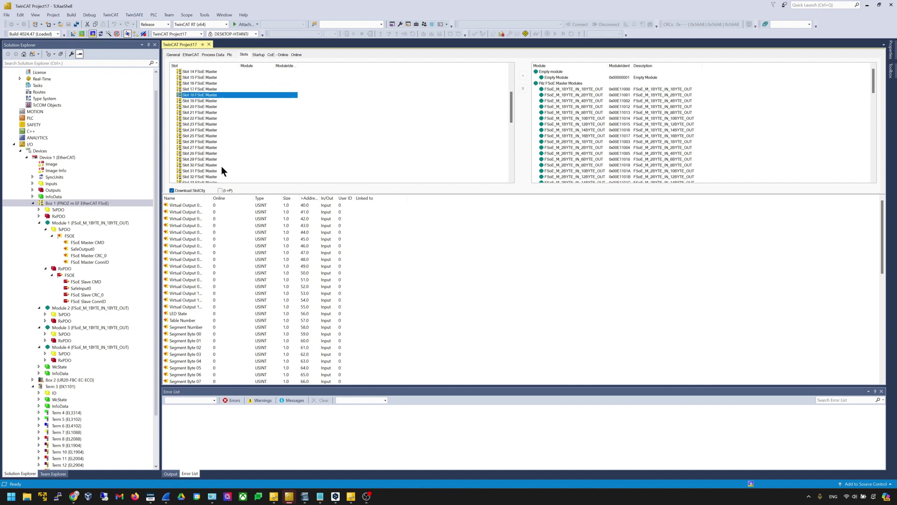
{"action": "left_click", "coordinate": [209, 44]}
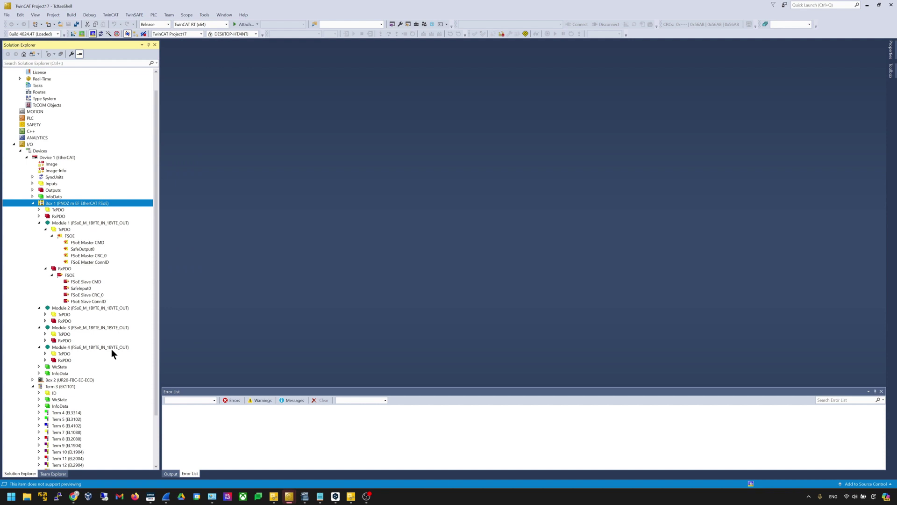
Add a Standard PLC Project named Untitled1 under the PLC node
{"action": "left_click", "coordinate": [38, 130]}
{"action": "left_click", "coordinate": [47, 124]}
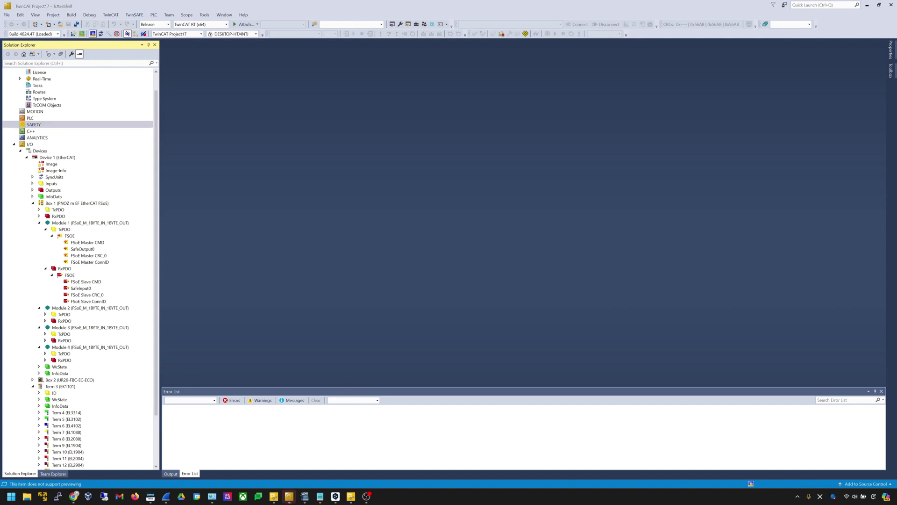
{"action": "scroll", "coordinate": [80, 192], "scroll_direction": "up", "scroll_amount": 1}
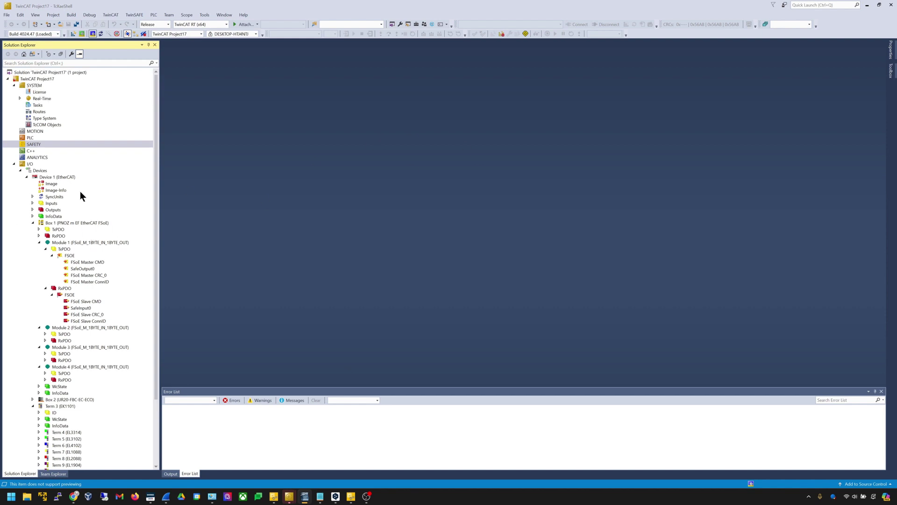
{"action": "right_click", "coordinate": [43, 137]}
{"action": "left_click", "coordinate": [60, 139]}
{"action": "double_click", "coordinate": [403, 161]}
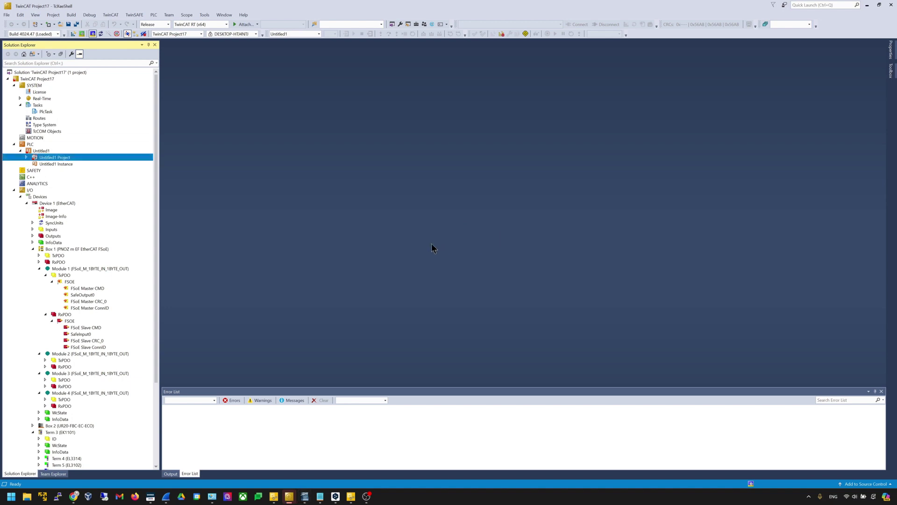
Expand Untitled1 Project and select its DUTs folder
{"action": "left_click", "coordinate": [79, 163]}
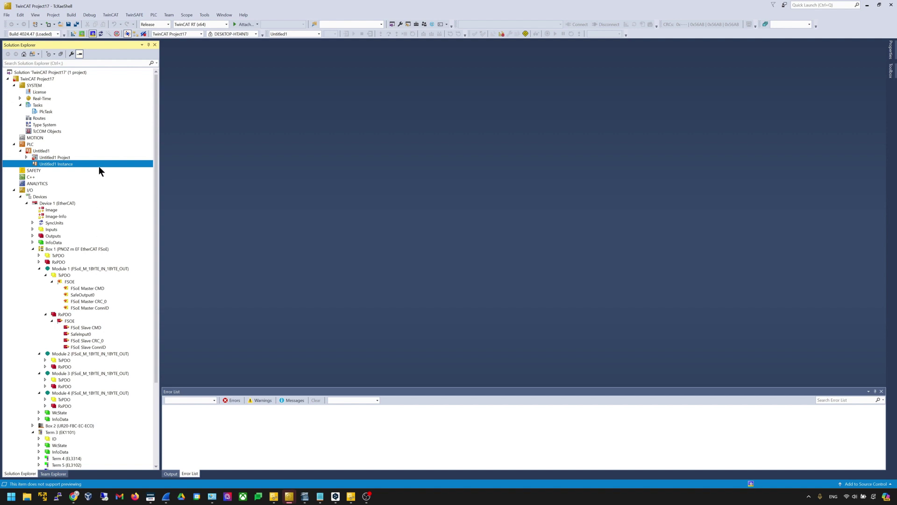
{"action": "key", "text": "Up"}
{"action": "key", "text": "Right"}
{"action": "key", "text": "Down"}
{"action": "key", "text": "Down"}
{"action": "key", "text": "Down"}
{"action": "key", "text": "Down"}
{"action": "key", "text": "Down"}
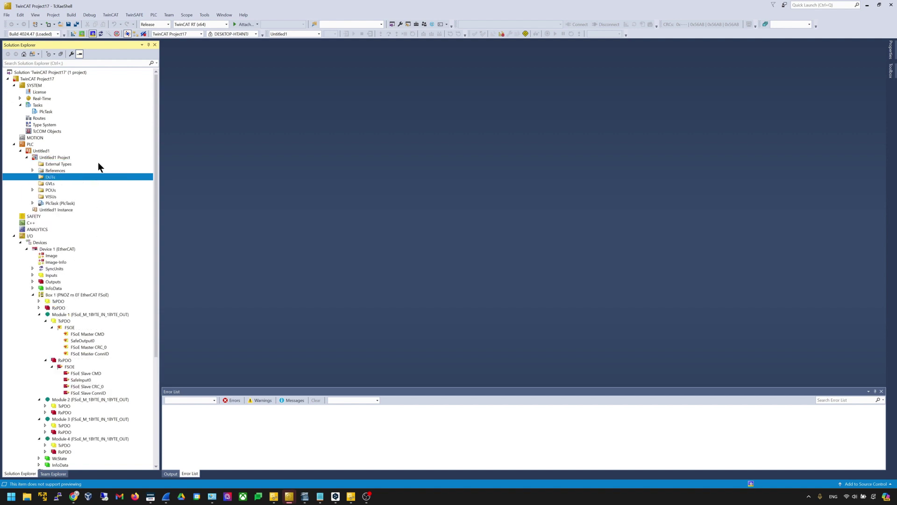
{"action": "key", "text": "Down"}
{"action": "key", "text": "Down"}
{"action": "key", "text": "Up"}
{"action": "key", "text": "Up"}
{"action": "key", "text": "Up"}
{"action": "key", "text": "Up"}
{"action": "key", "text": "Down"}
{"action": "key", "text": "Up"}
Create a new DUT named DUT_FSOE in the DUTs folder
{"action": "right_click", "coordinate": [99, 179]}
{"action": "mouse_move", "coordinate": [182, 181]}
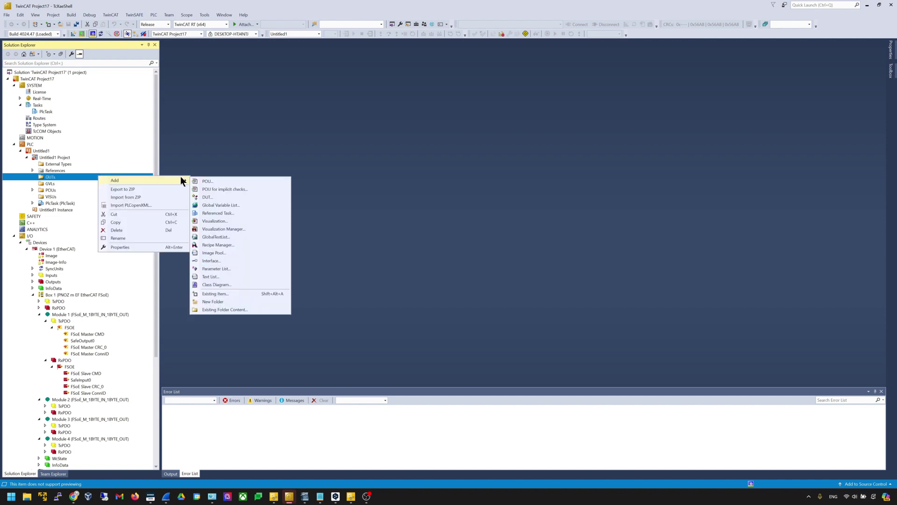
{"action": "left_click", "coordinate": [222, 196]}
{"action": "key", "text": "End"}
{"action": "type", "text": "_FSOE"}
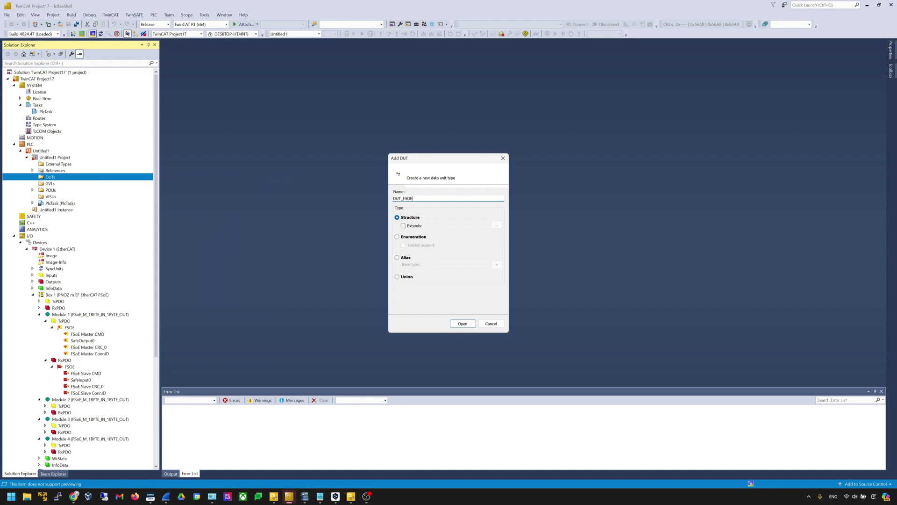
{"action": "key", "text": "Return"}
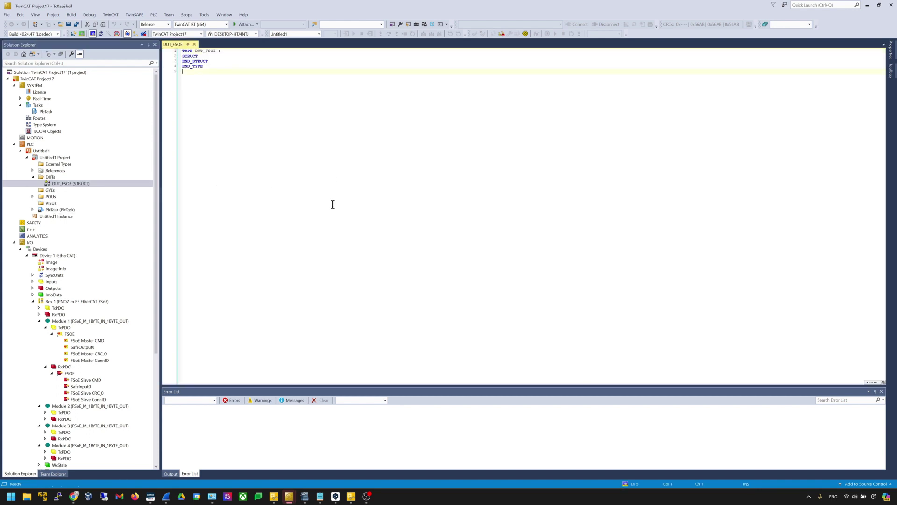
Declare the member MasterCMD : USINT; inside the STRUCT
{"action": "scroll", "coordinate": [333, 204], "scroll_direction": "up", "scroll_amount": 5}
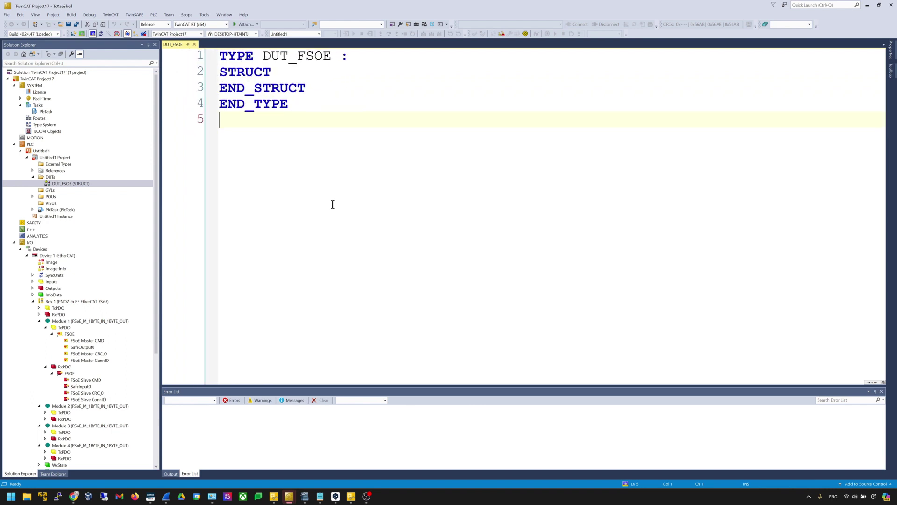
{"action": "left_click", "coordinate": [340, 83]}
{"action": "key", "text": "Up"}
{"action": "key", "text": "Return"}
{"action": "key", "text": "Return"}
{"action": "key", "text": "Return"}
{"action": "key", "text": "Up"}
{"action": "key", "text": "Tab"}
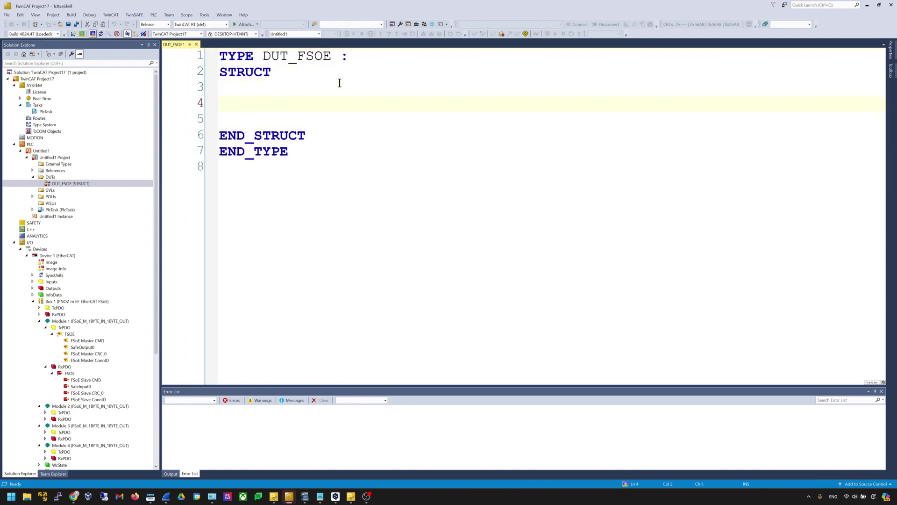
{"action": "type", "text": "MasterCMD"}
{"action": "key", "text": "Tab"}
{"action": "type", "text": ":USINT;"}
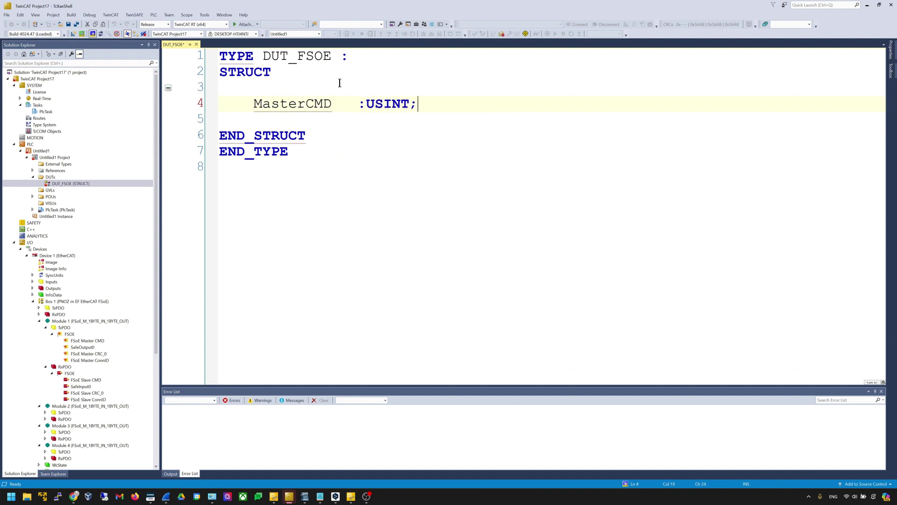
{"action": "key", "text": "Return"}
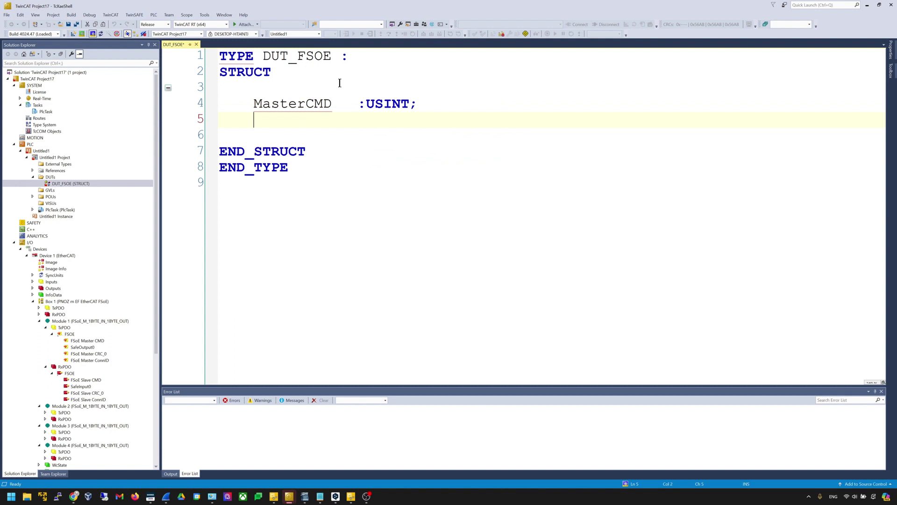
Begin the next member line with the name SafetyOut0
{"action": "type", "text": "Sfaet"}
{"action": "key", "text": "BackSpace"}
{"action": "key", "text": "BackSpace"}
{"action": "key", "text": "BackSpace"}
{"action": "key", "text": "BackSpace"}
{"action": "type", "text": "asfet"}
{"action": "key", "text": "BackSpace"}
{"action": "key", "text": "BackSpace"}
{"action": "key", "text": "BackSpace"}
{"action": "key", "text": "BackSpace"}
{"action": "type", "text": "fety"}
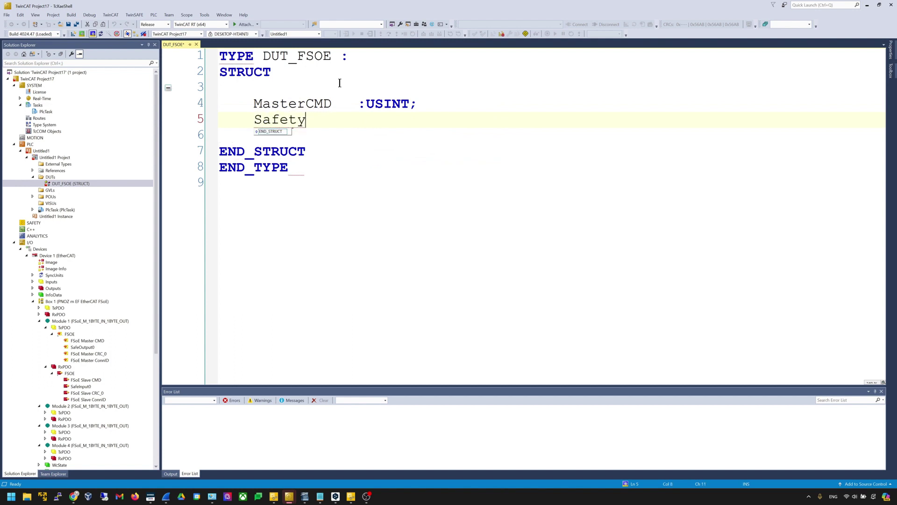
{"action": "type", "text": "Out0"}
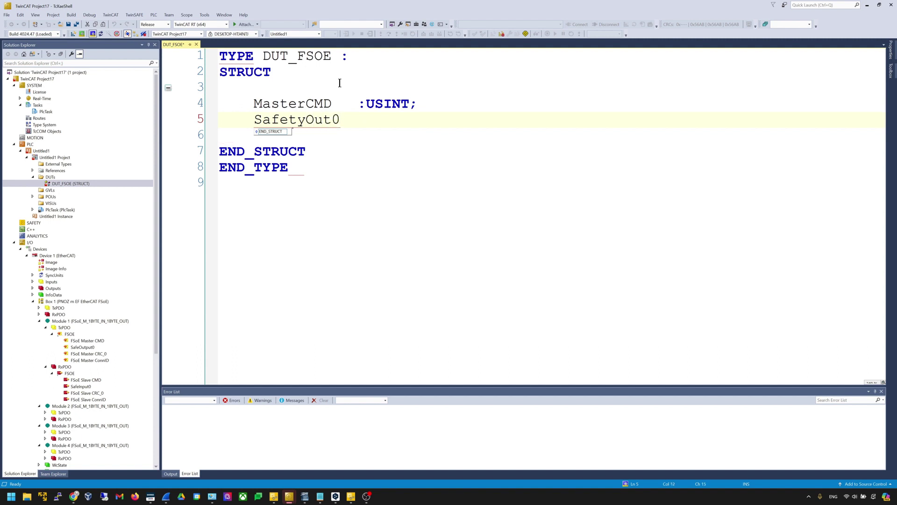